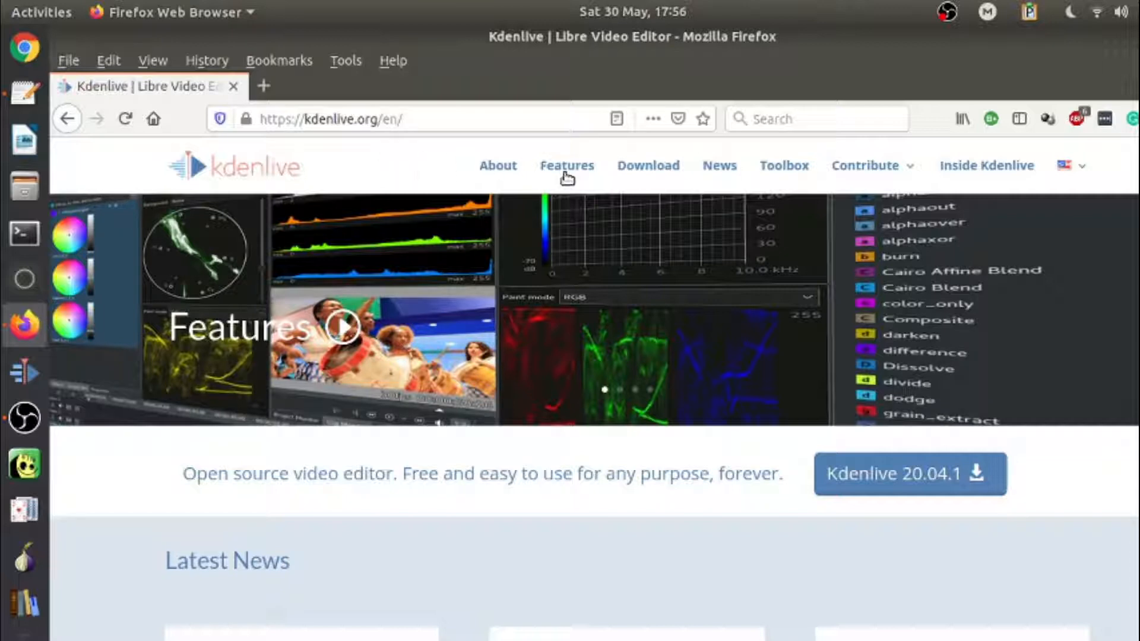
Open the Kdenlive download page and review the packages and notes for Linux, Windows and Mac OSX.
{"action": "left_click", "coordinate": [668, 174]}
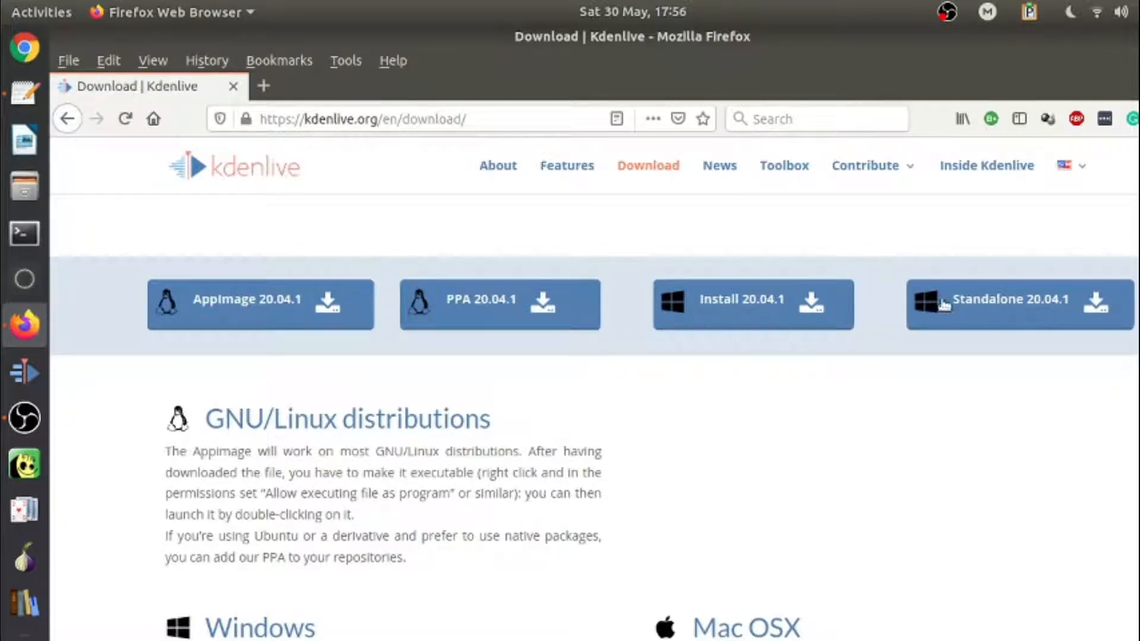
{"action": "scroll", "coordinate": [762, 631], "scroll_direction": "down", "scroll_amount": 3}
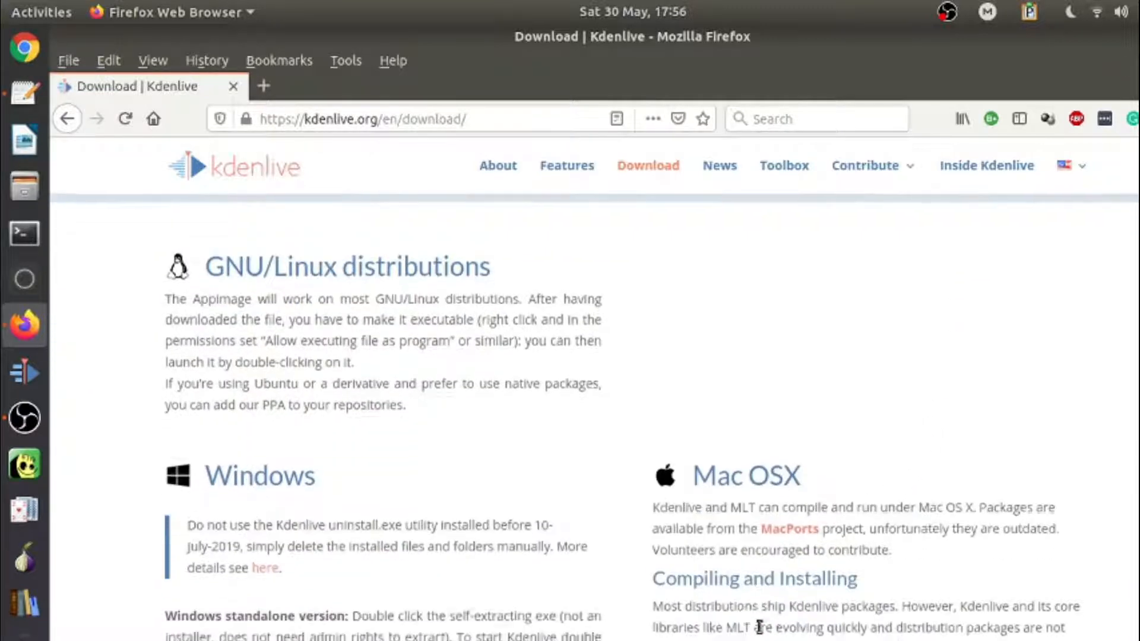
{"action": "scroll", "coordinate": [760, 620], "scroll_direction": "down", "scroll_amount": 3}
{"action": "scroll", "coordinate": [760, 593], "scroll_direction": "up", "scroll_amount": 2}
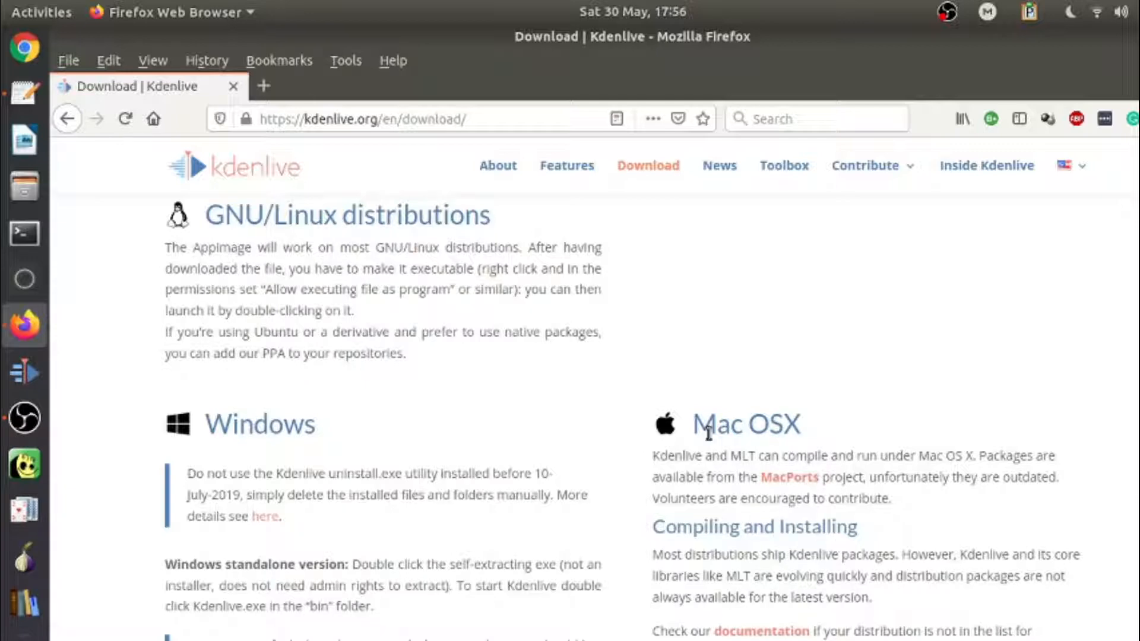
{"action": "scroll", "coordinate": [879, 422], "scroll_direction": "up", "scroll_amount": 4}
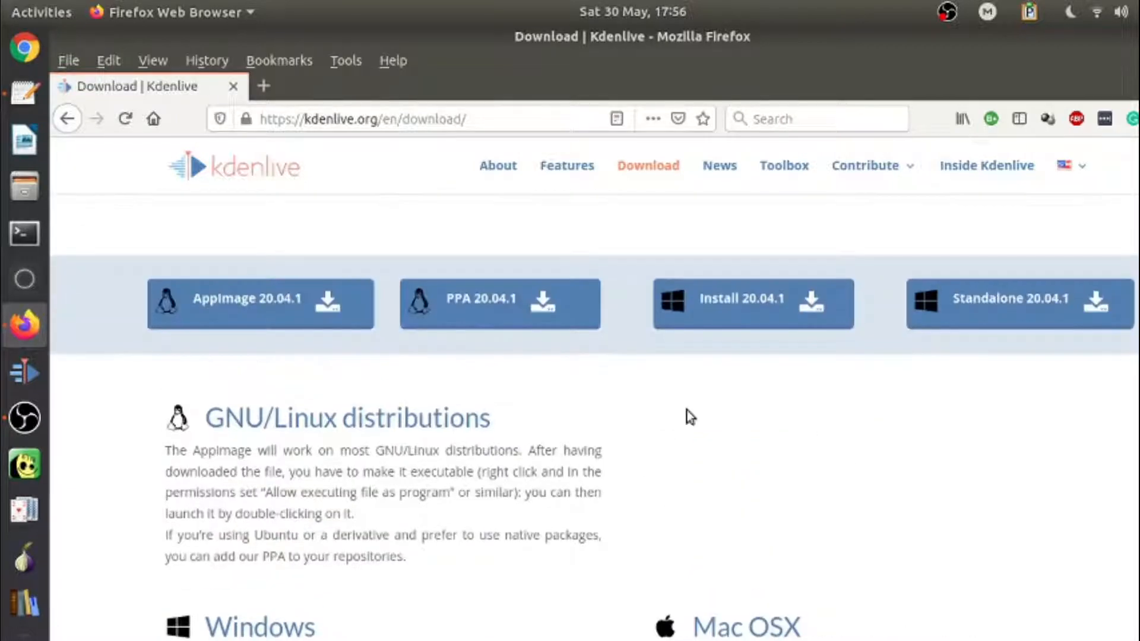
Switch to Kdenlive, toggle the Force Breeze Icon Theme option and restart the program to apply it.
{"action": "key", "text": "super+d"}
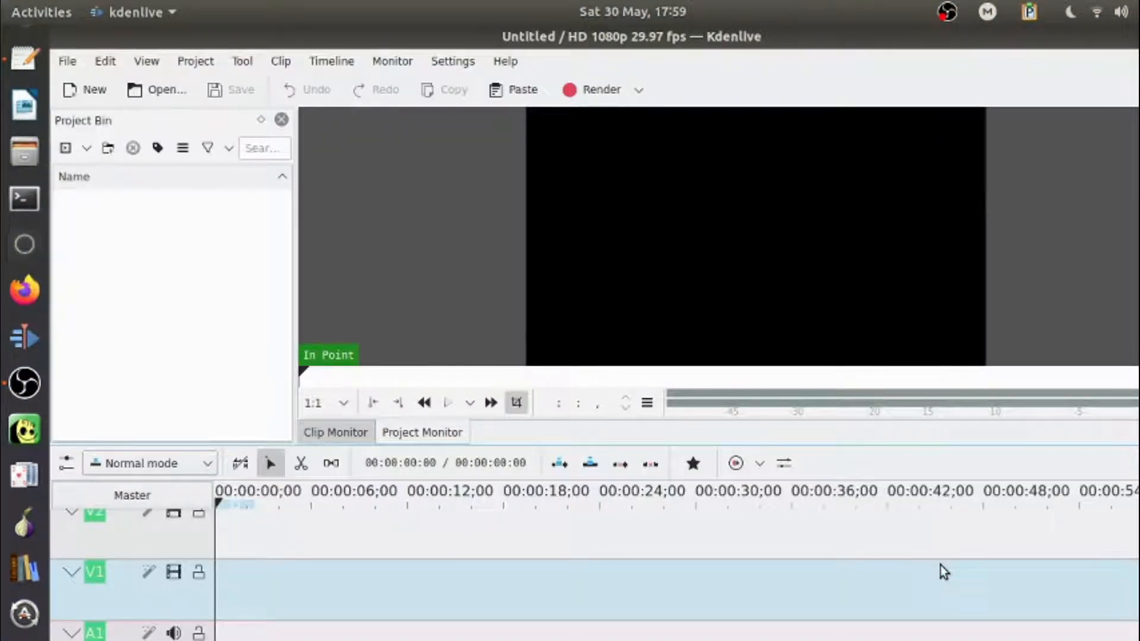
{"action": "left_click", "coordinate": [451, 63]}
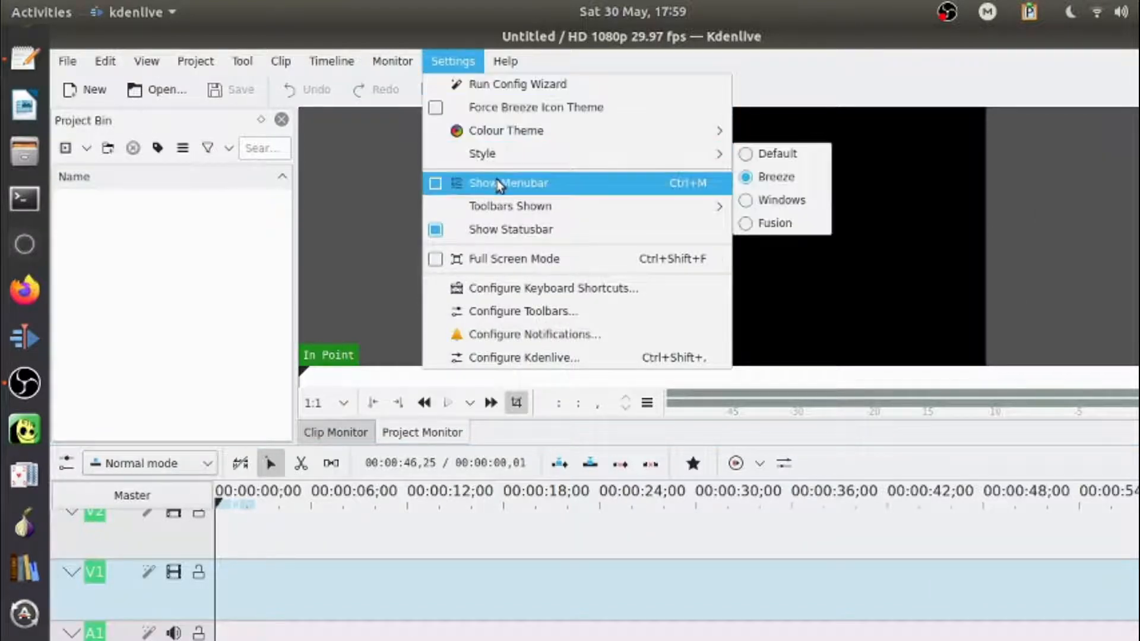
{"action": "left_click", "coordinate": [473, 108]}
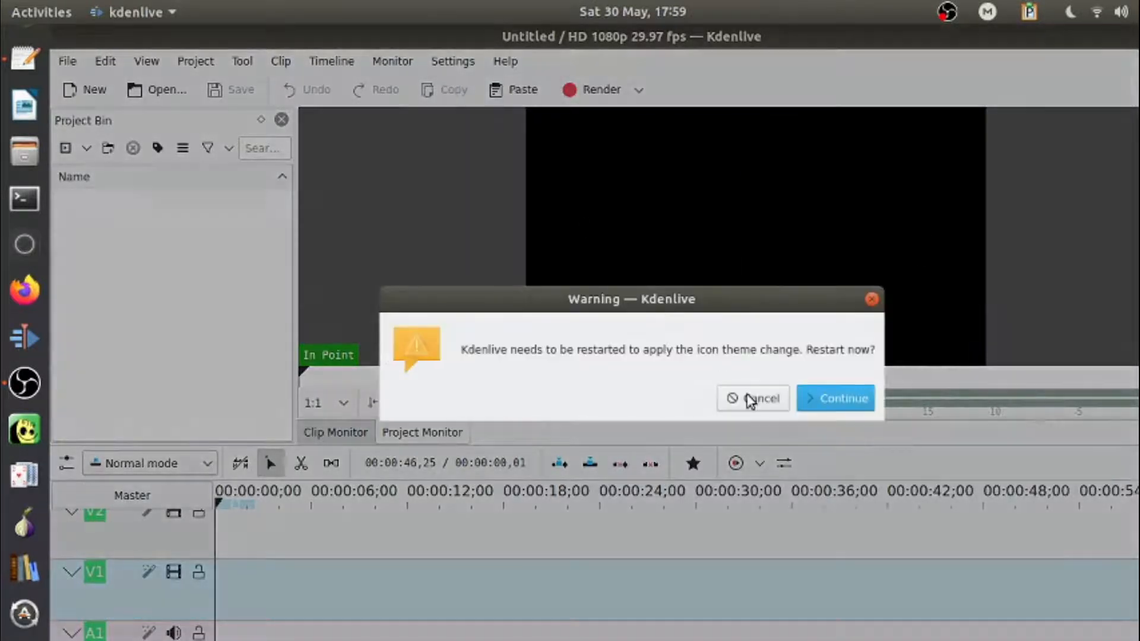
{"action": "left_click", "coordinate": [831, 403]}
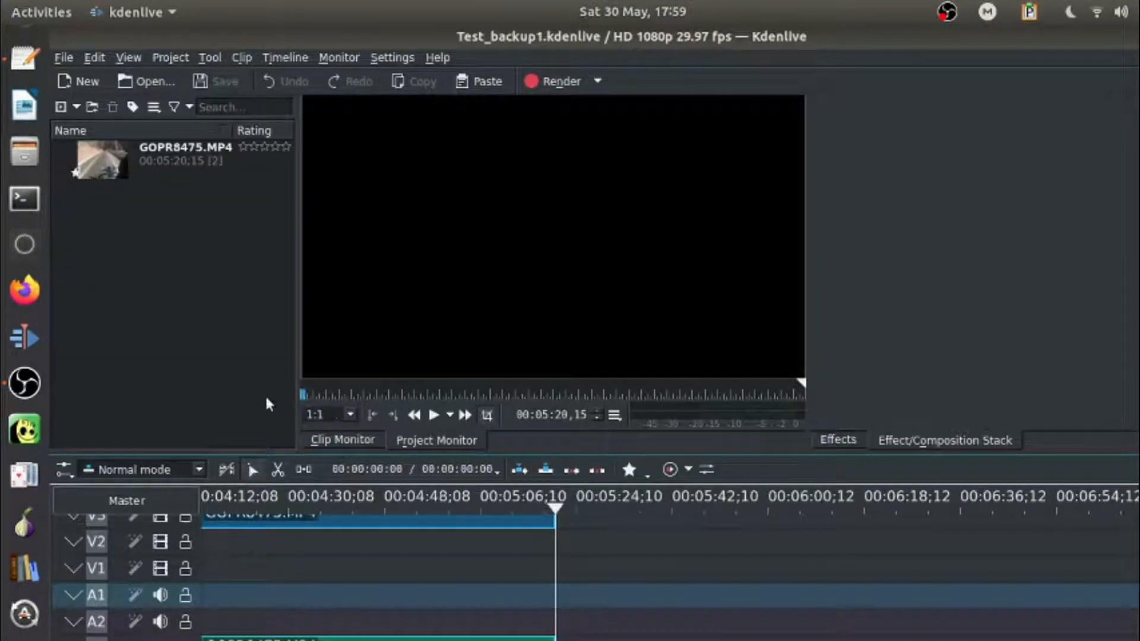
Create a new project whose custom project folder is the cache folder inside kdenlive-demo.
{"action": "left_click", "coordinate": [80, 85]}
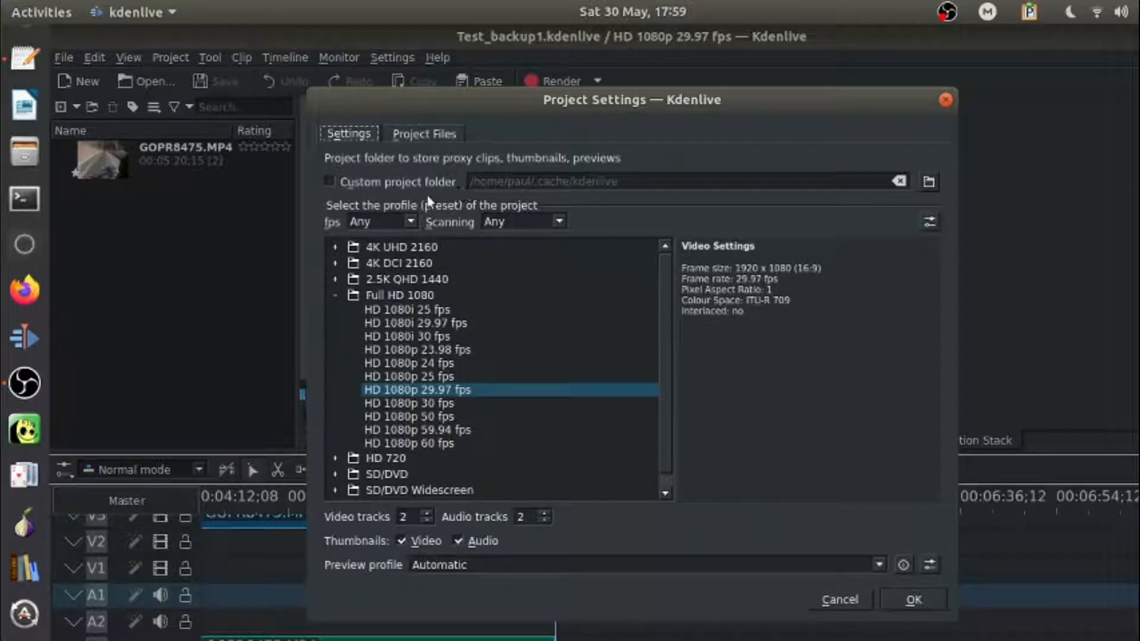
{"action": "left_click", "coordinate": [328, 180]}
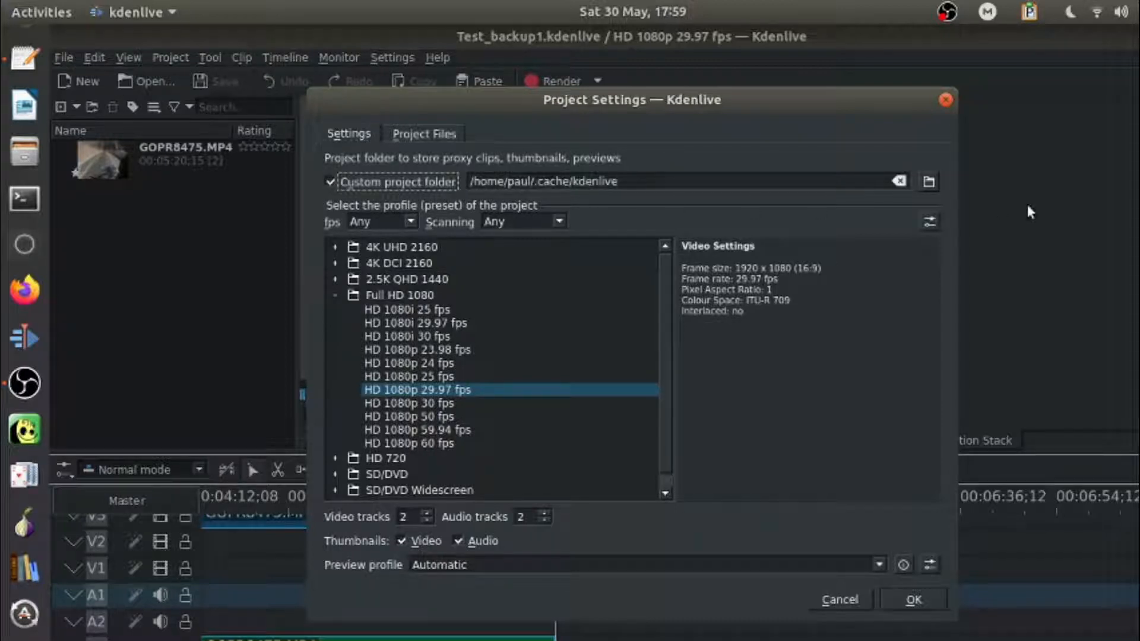
{"action": "left_click", "coordinate": [929, 181]}
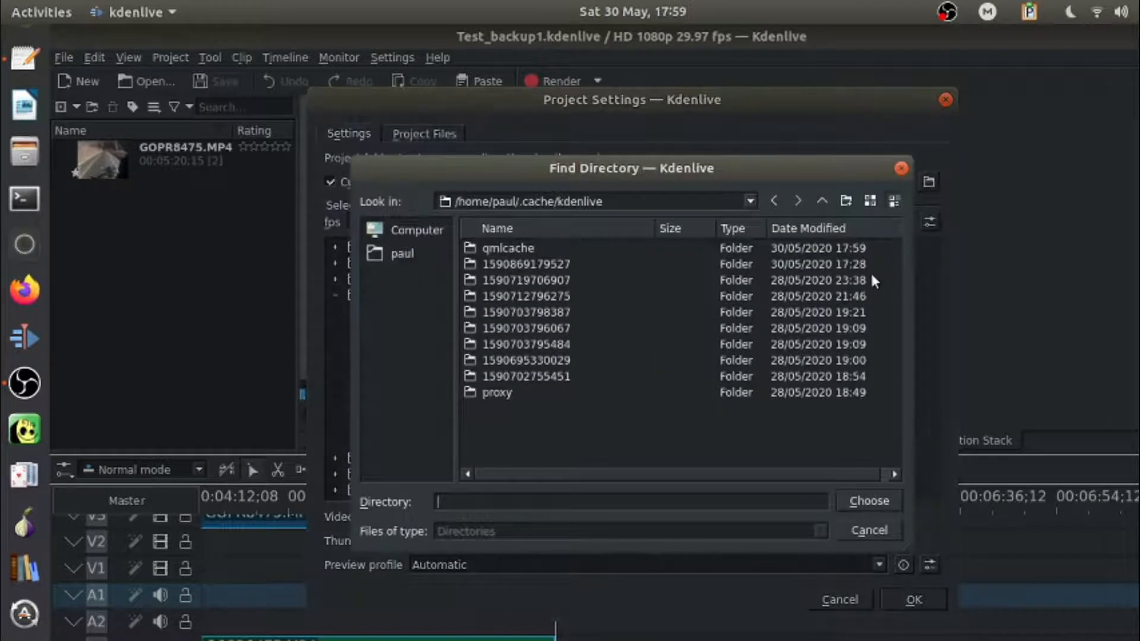
{"action": "left_click", "coordinate": [389, 254]}
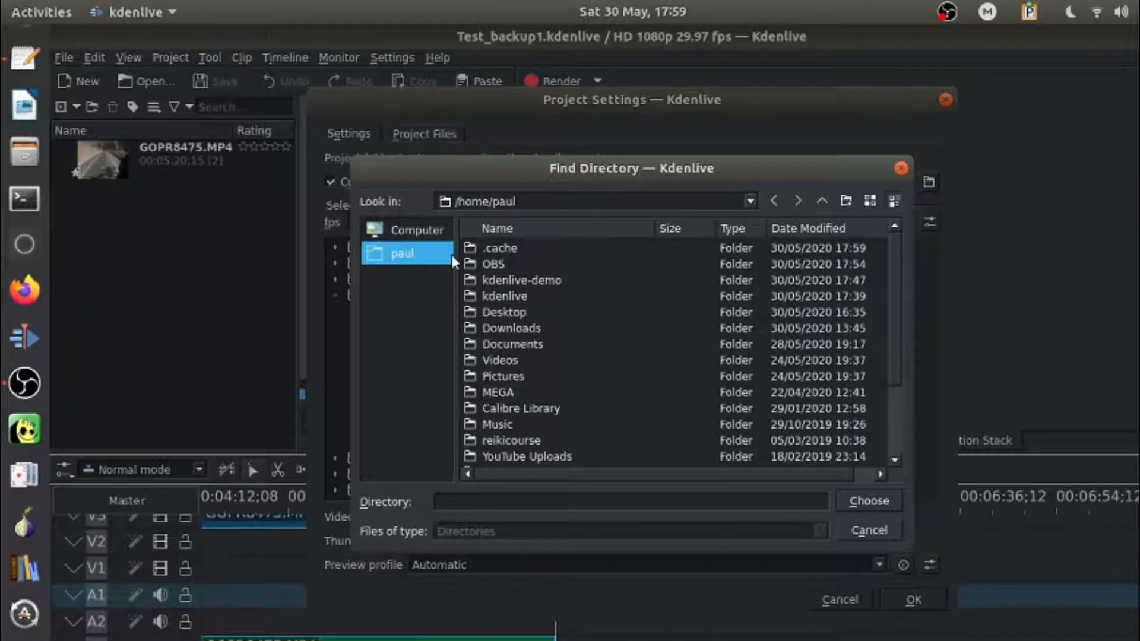
{"action": "double_click", "coordinate": [508, 283]}
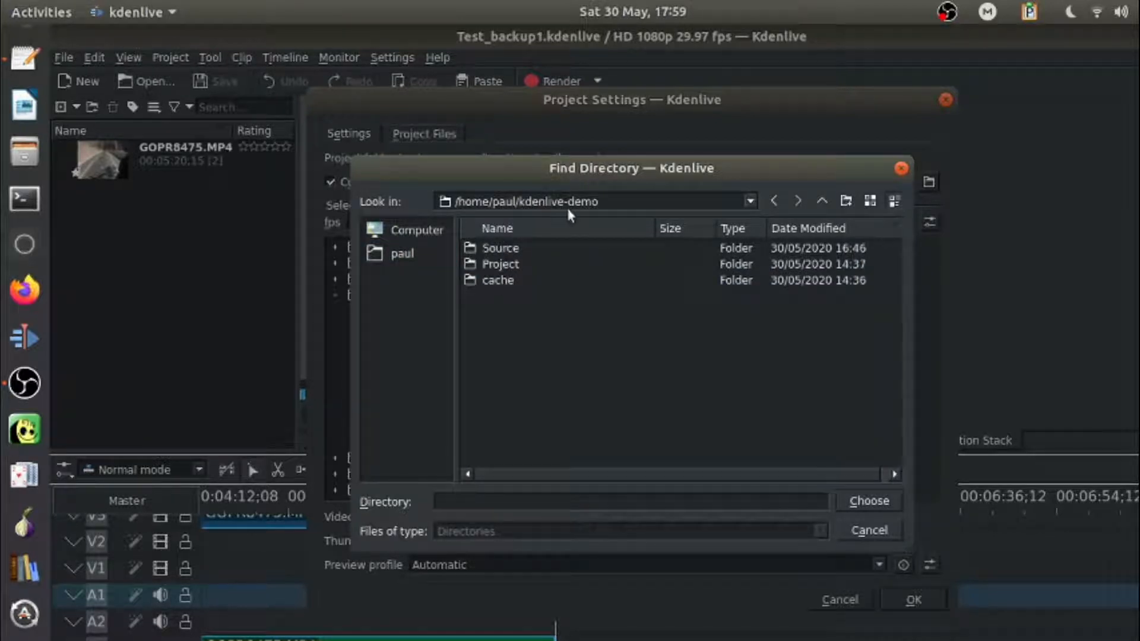
{"action": "left_click", "coordinate": [498, 283]}
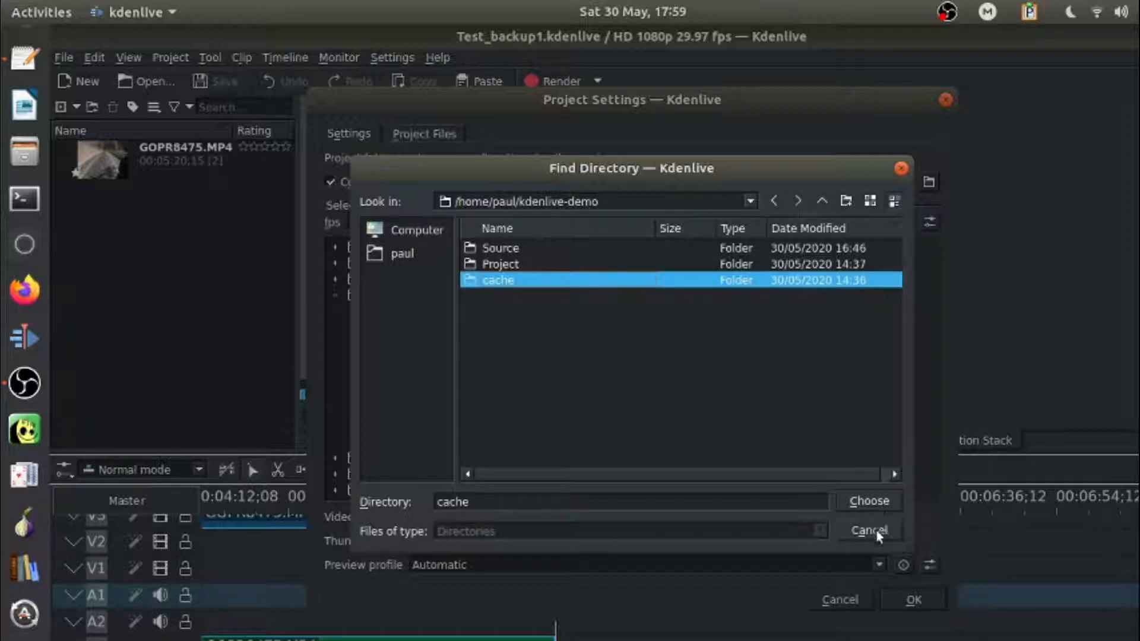
{"action": "left_click", "coordinate": [884, 502]}
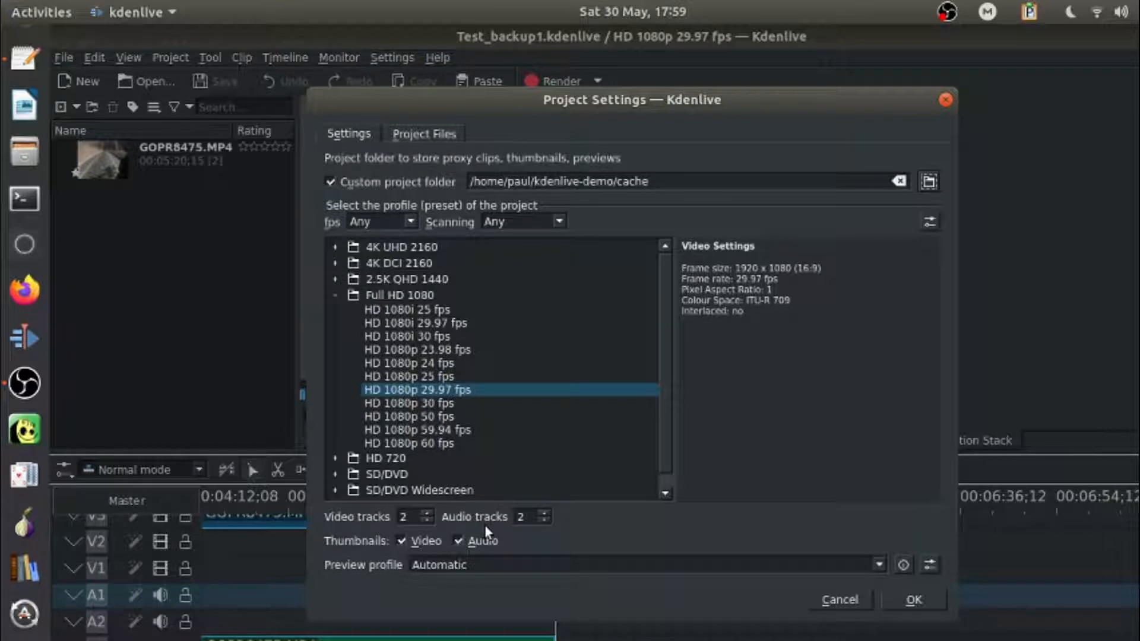
{"action": "left_click", "coordinate": [922, 593]}
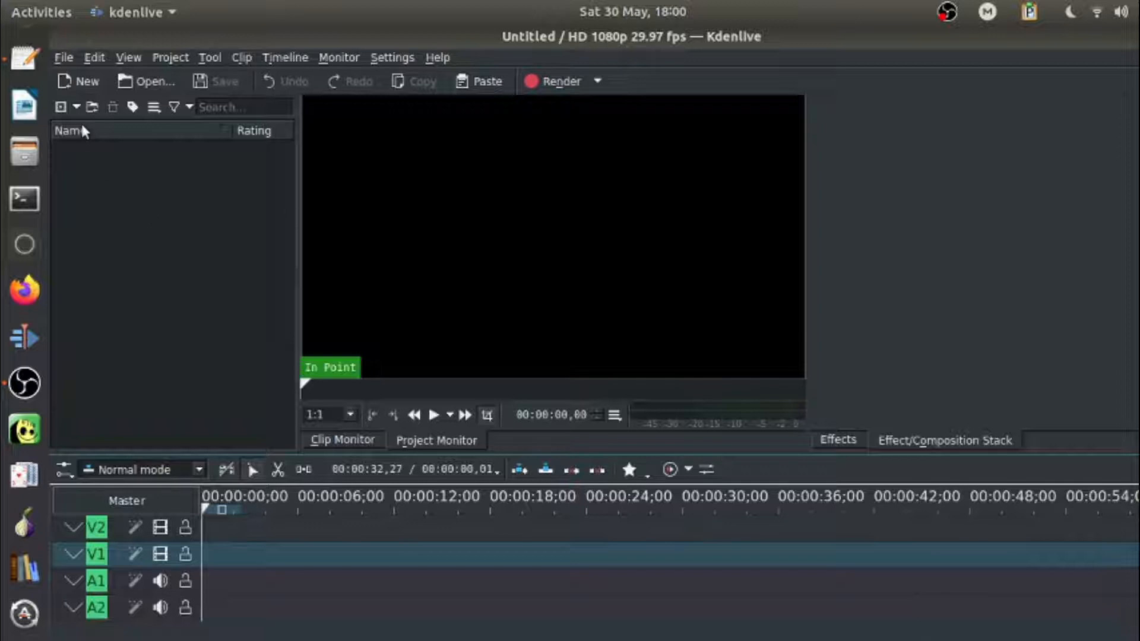
Add the clip GOPR9928.MP4 from the kdenlive-demo Source folder to the project bin.
{"action": "left_click", "coordinate": [59, 108]}
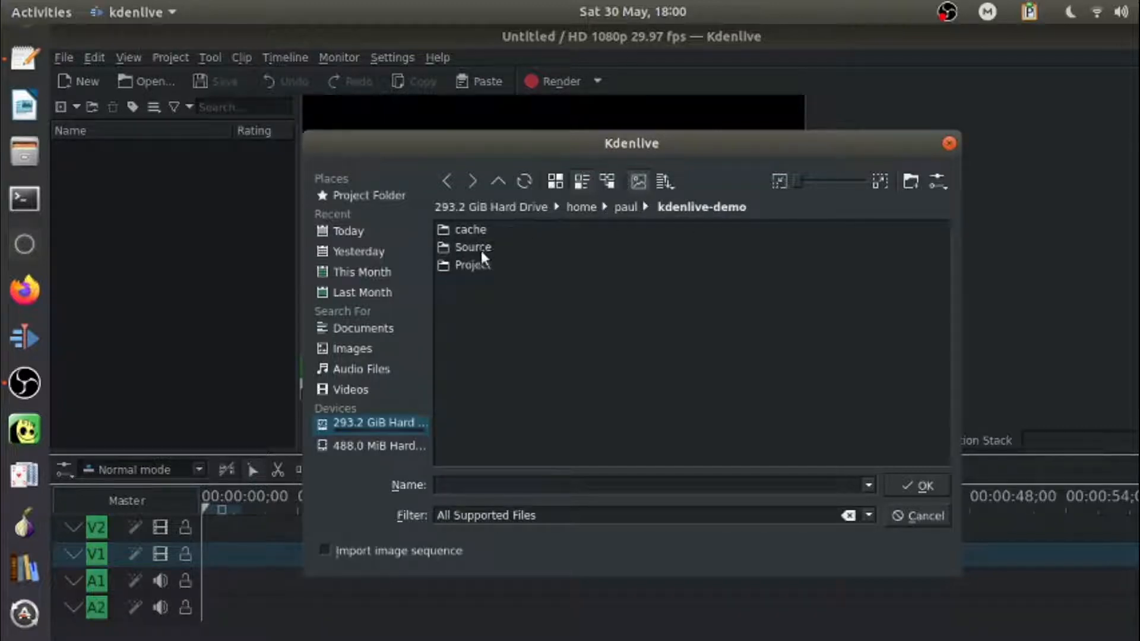
{"action": "left_click", "coordinate": [469, 248]}
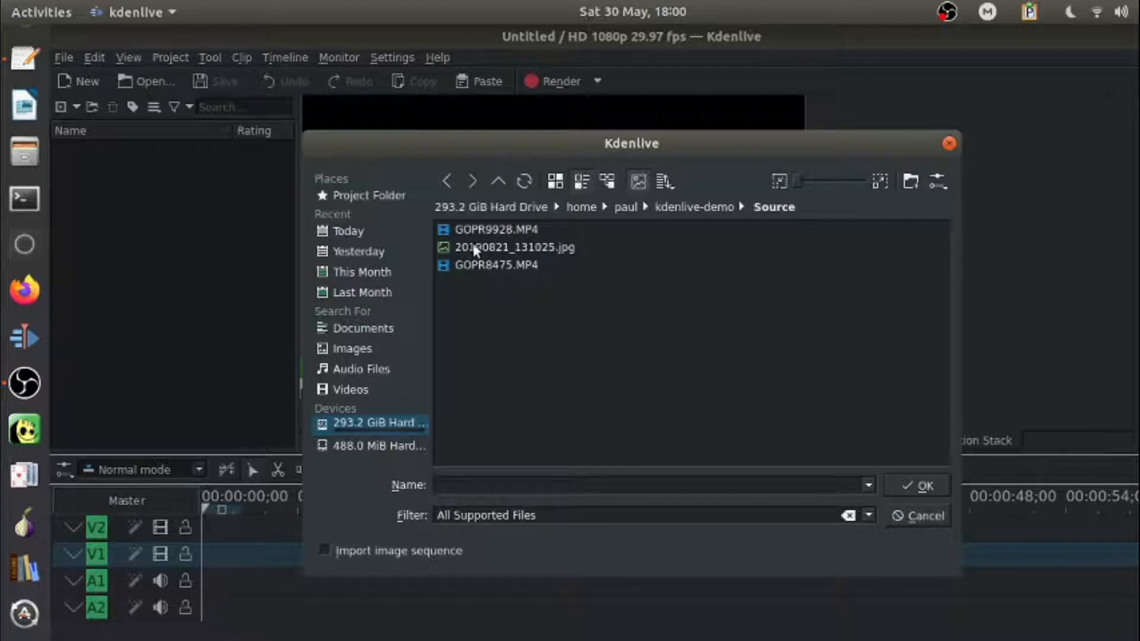
{"action": "double_click", "coordinate": [478, 233]}
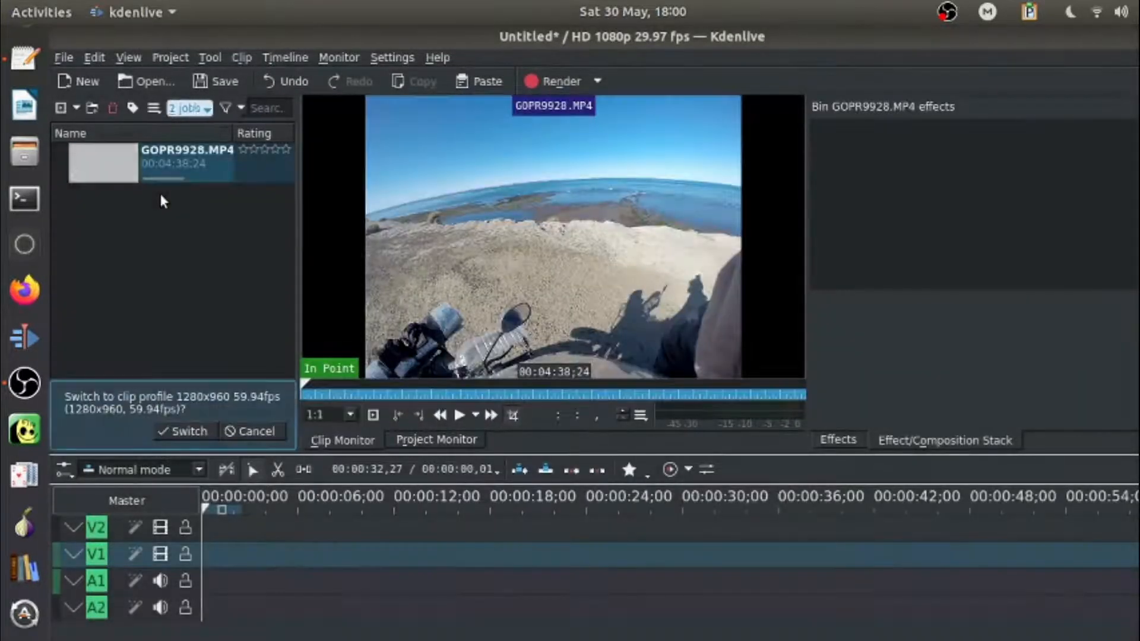
{"action": "left_click", "coordinate": [161, 198]}
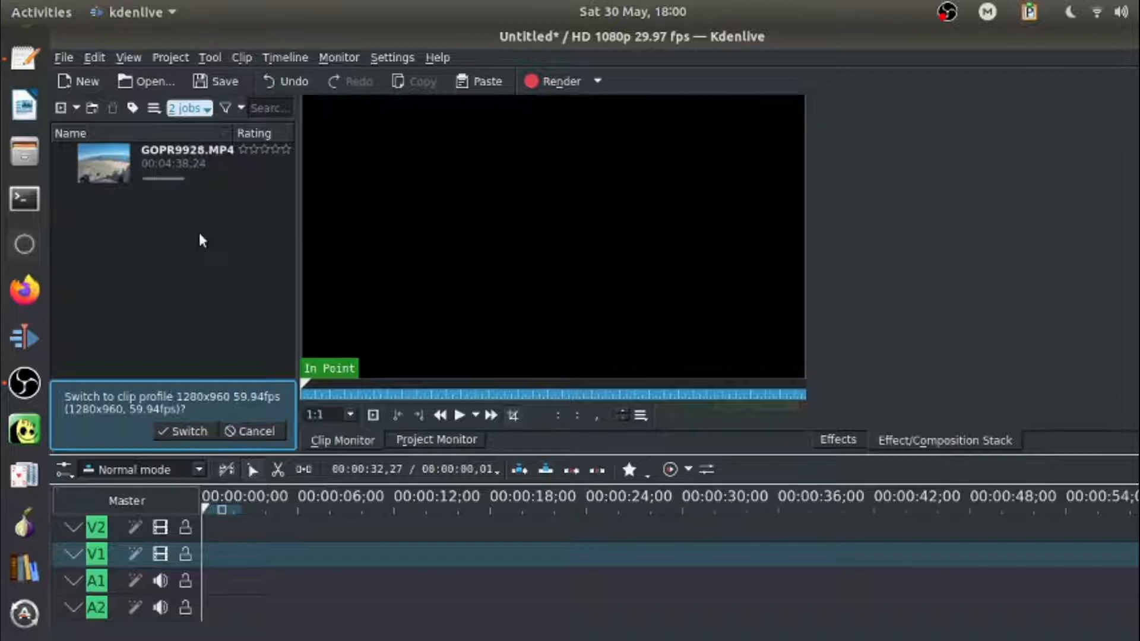
From the file manager's kdenlive-demo/Source folder, add 20190821_131025.jpg and GOPR8475.MP4 to the project bin.
{"action": "left_click", "coordinate": [21, 158]}
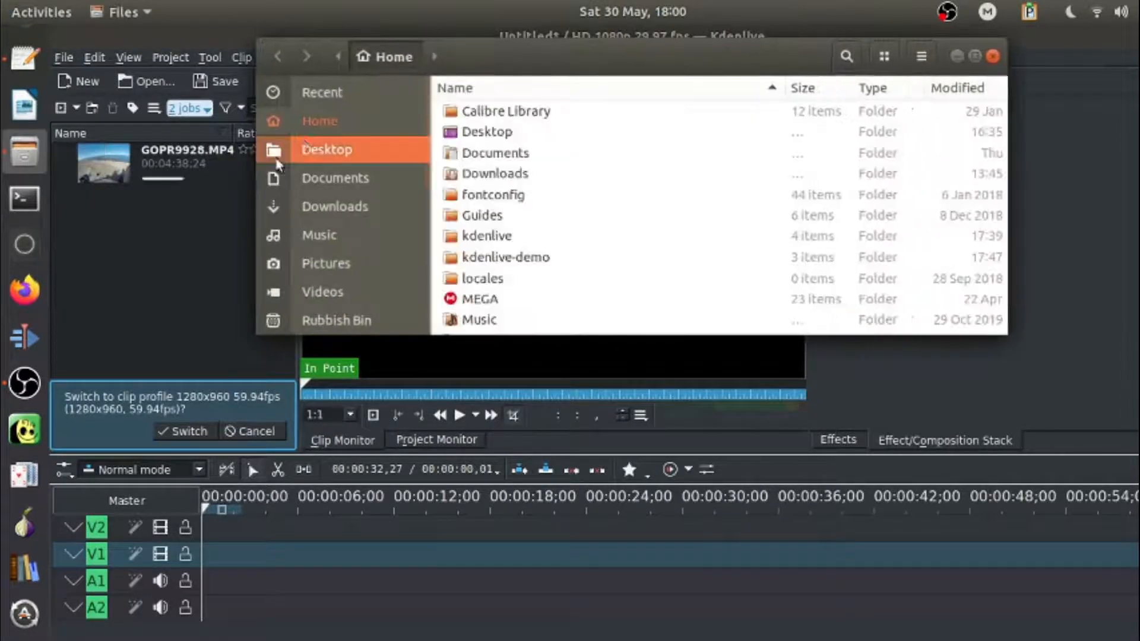
{"action": "left_click", "coordinate": [316, 99]}
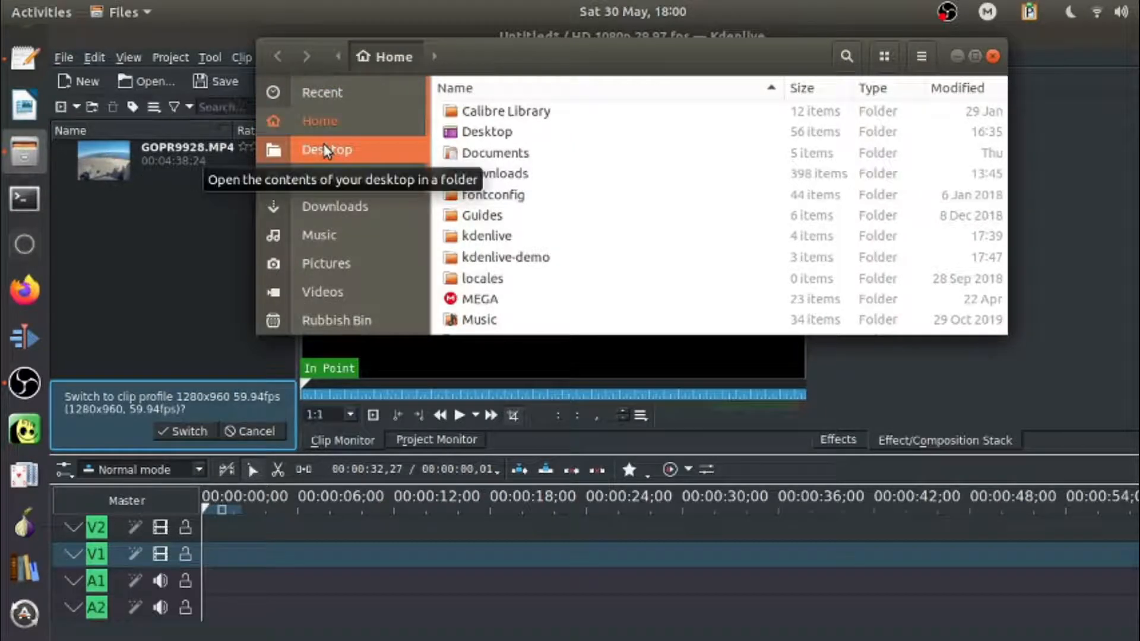
{"action": "left_click", "coordinate": [478, 259]}
{"action": "double_click", "coordinate": [478, 259]}
{"action": "left_click", "coordinate": [490, 167]}
{"action": "double_click", "coordinate": [489, 166]}
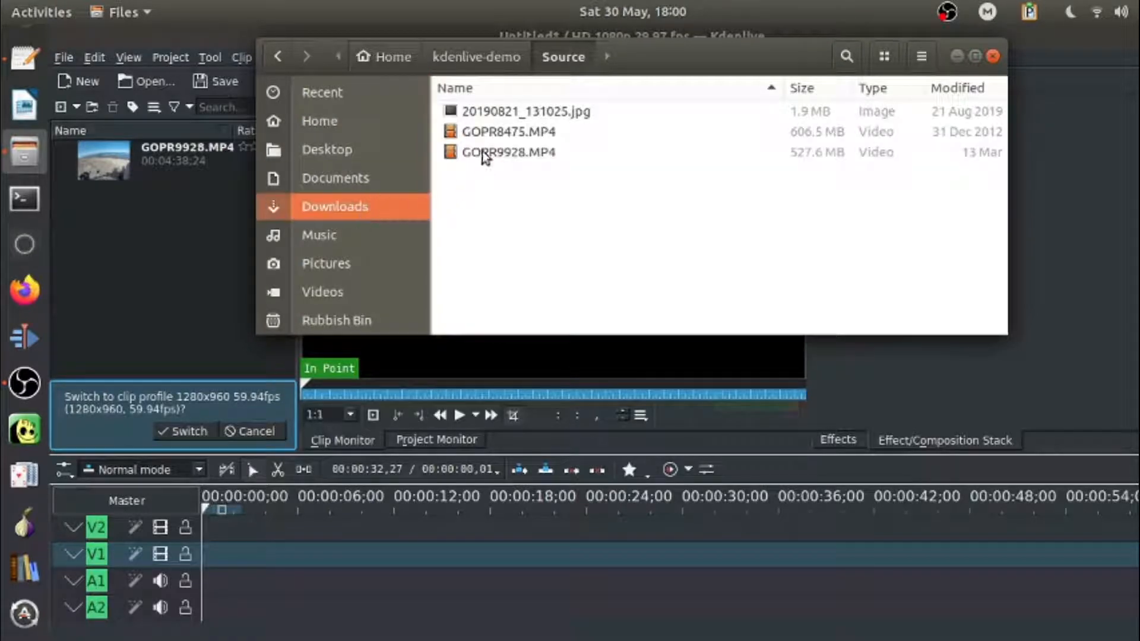
{"action": "left_click_drag", "start_coordinate": [500, 111], "coordinate": [156, 213]}
{"action": "key", "text": "alt+Tab"}
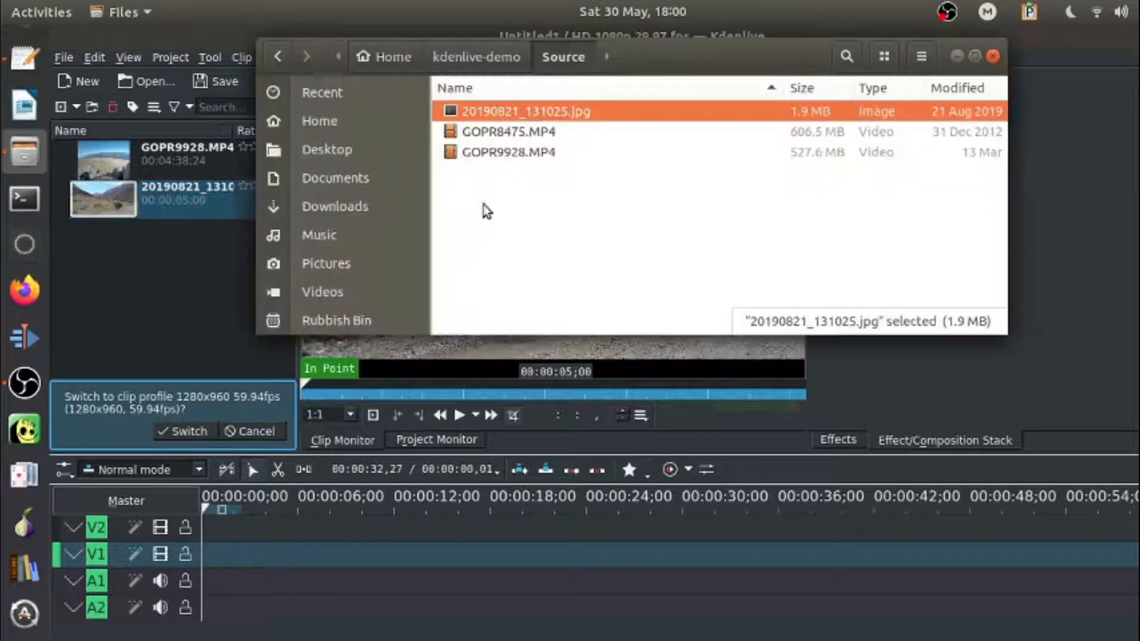
{"action": "left_click_drag", "start_coordinate": [510, 132], "coordinate": [132, 249]}
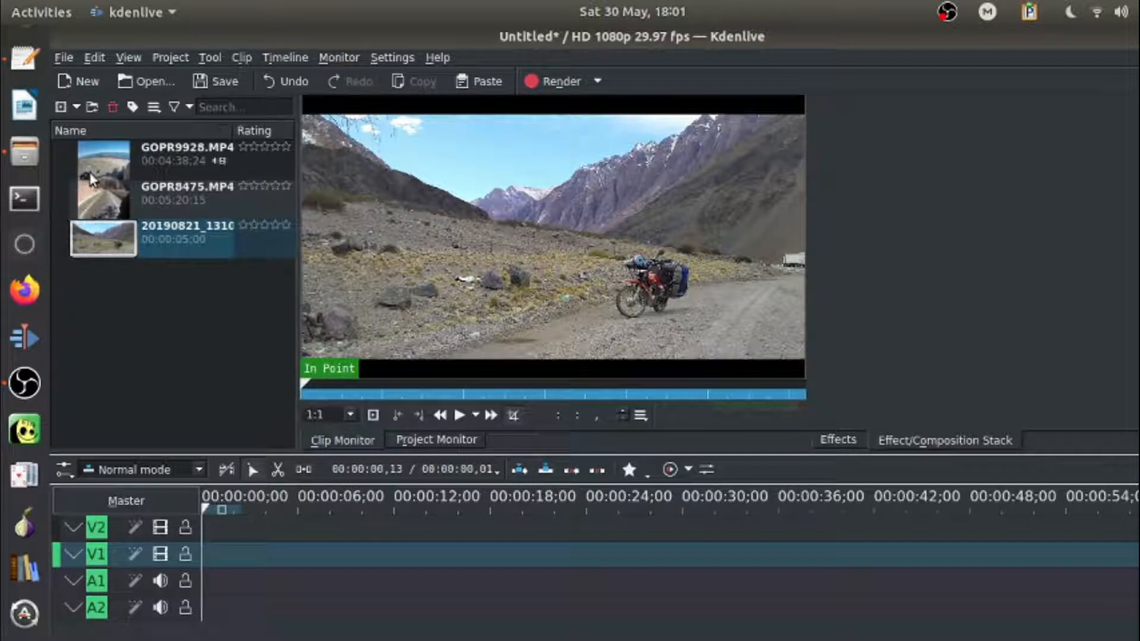
Save the project as Demo in the kdenlive-demo Project folder.
{"action": "left_click", "coordinate": [212, 79]}
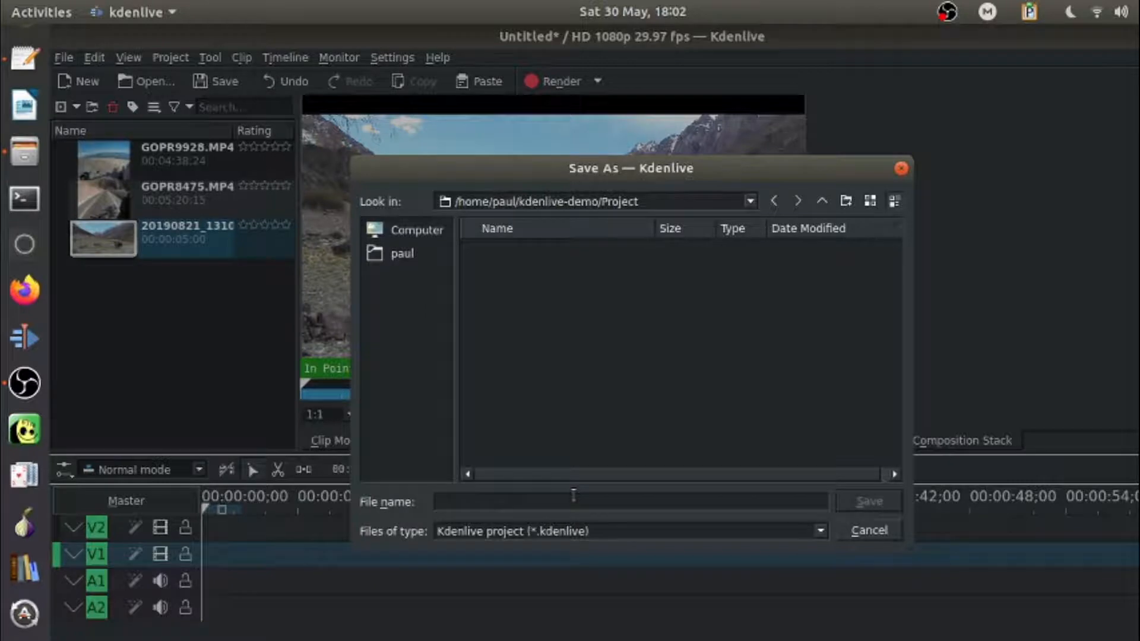
{"action": "type", "text": "Demo"}
{"action": "left_click", "coordinate": [873, 502]}
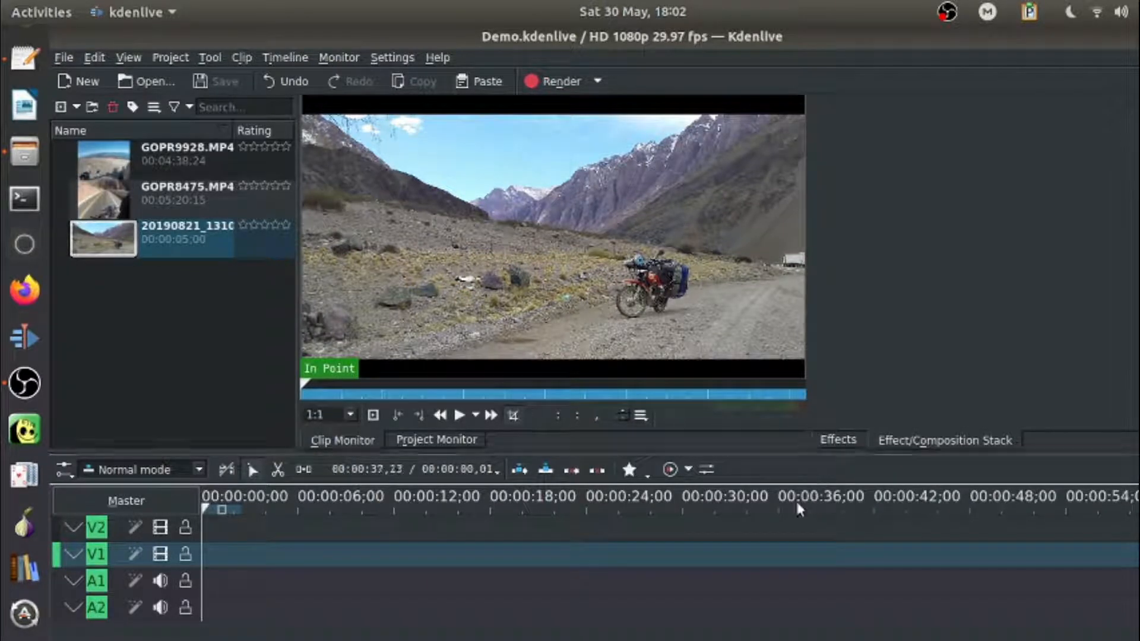
Preview GOPR8475.MP4 and the jpg image from the bin, and place the timeline playhead at about 17 seconds.
{"action": "left_click", "coordinate": [183, 324]}
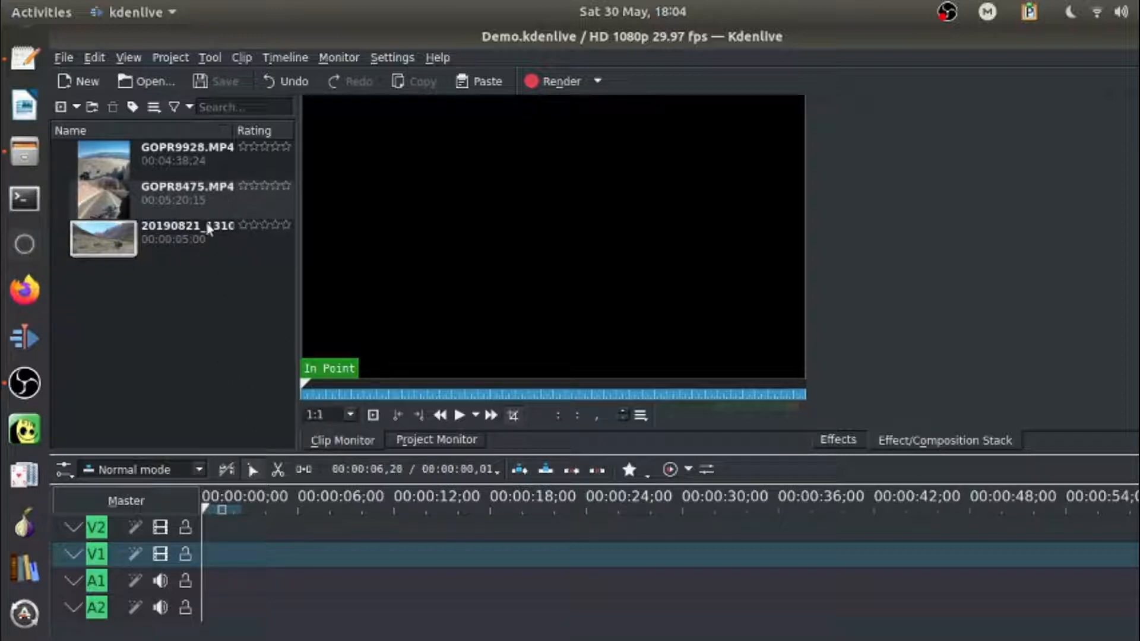
{"action": "left_click", "coordinate": [132, 205]}
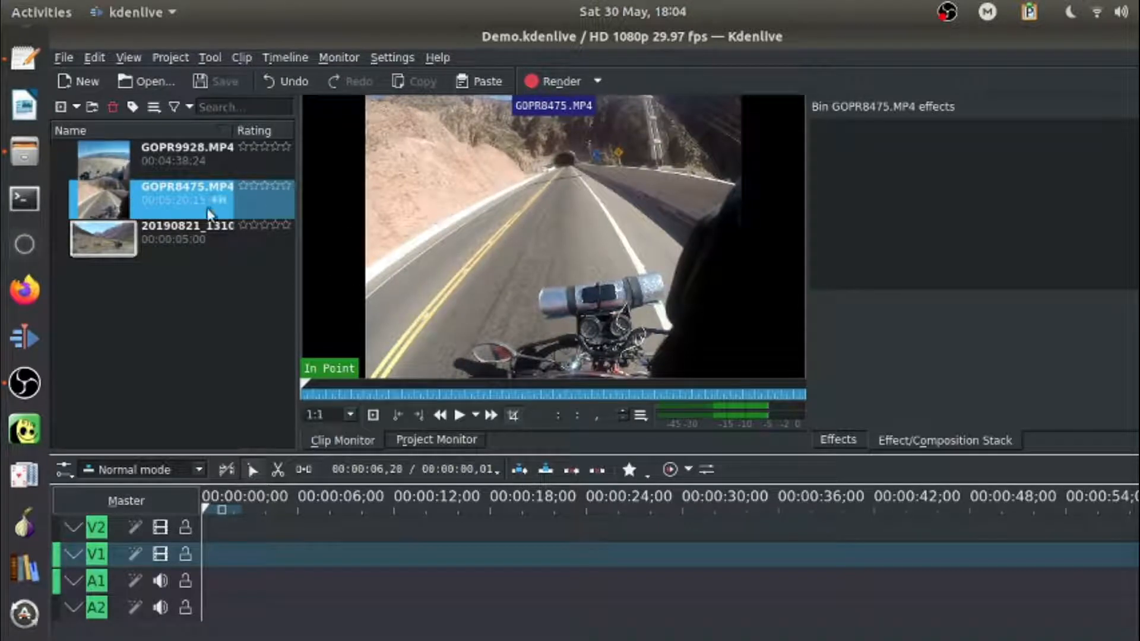
{"action": "left_click", "coordinate": [226, 236]}
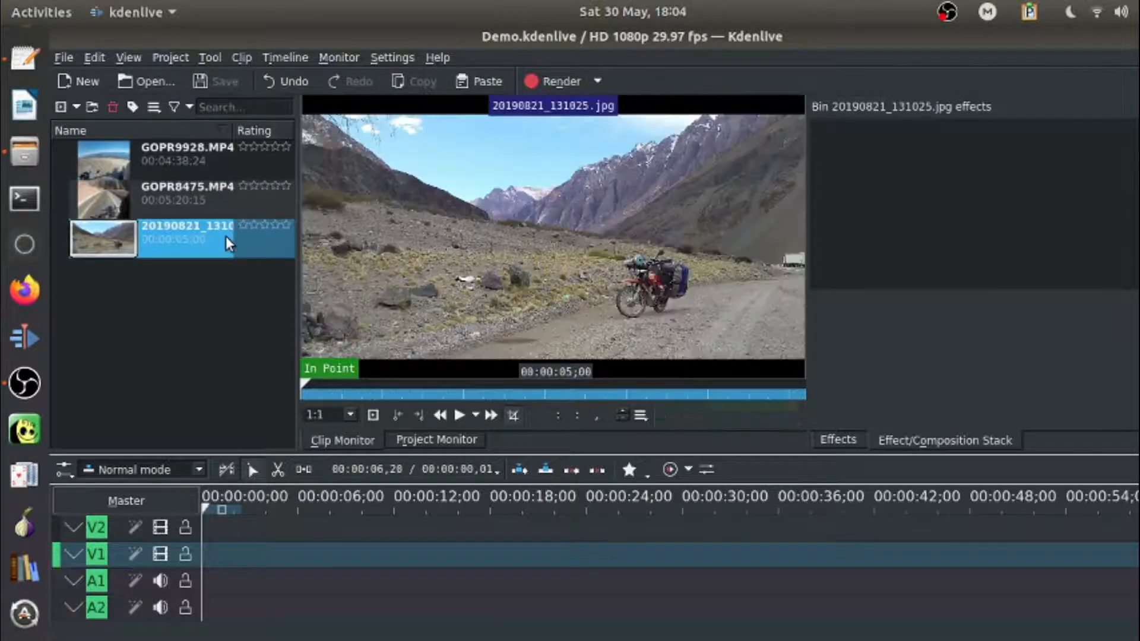
{"action": "left_click", "coordinate": [158, 195]}
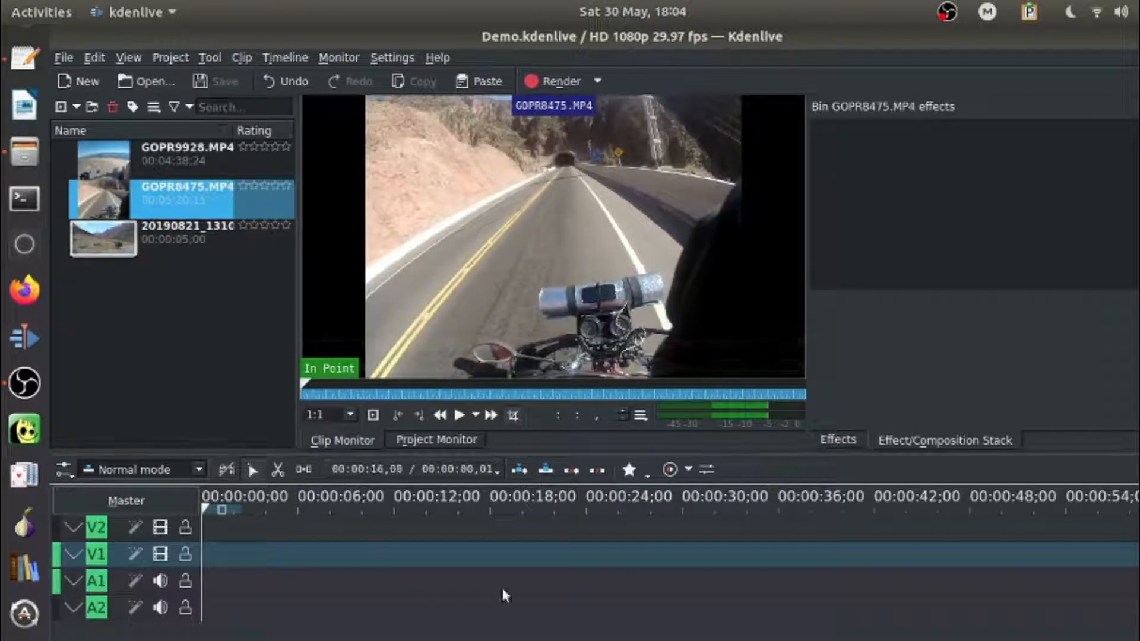
{"action": "left_click", "coordinate": [477, 546]}
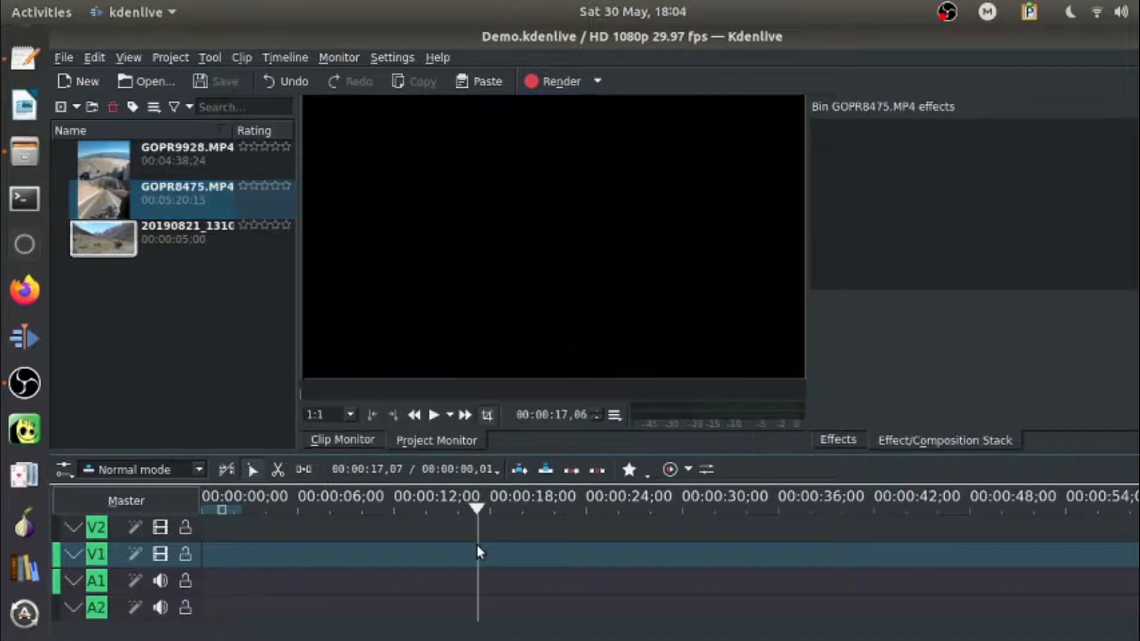
Load GOPR8475.MP4 into the clip monitor and play it.
{"action": "left_click", "coordinate": [174, 291]}
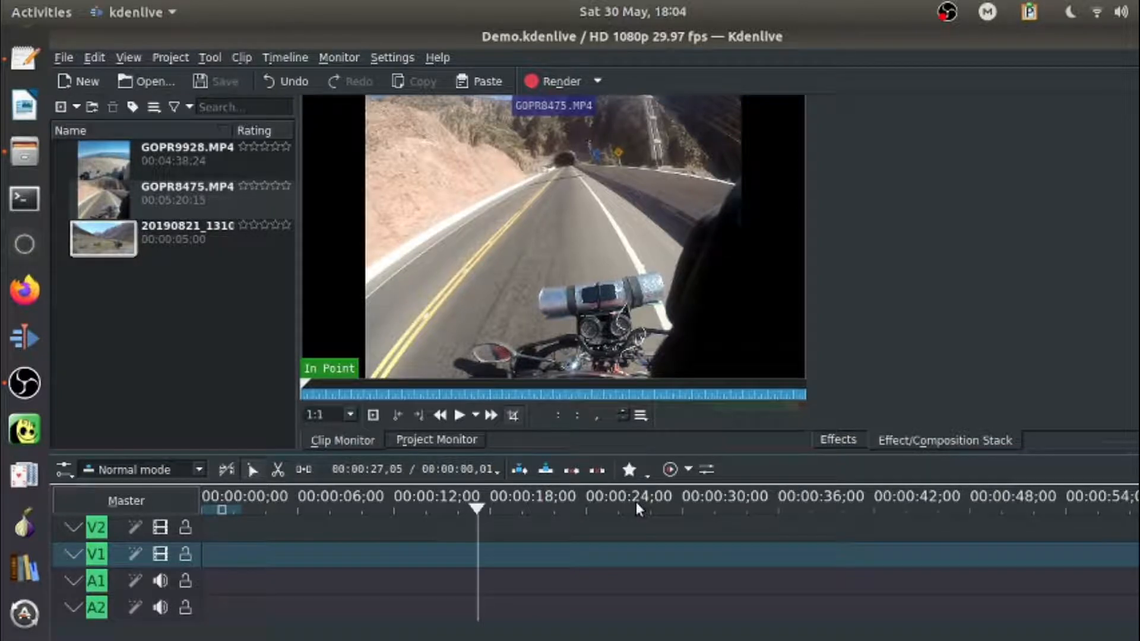
{"action": "left_click", "coordinate": [163, 208]}
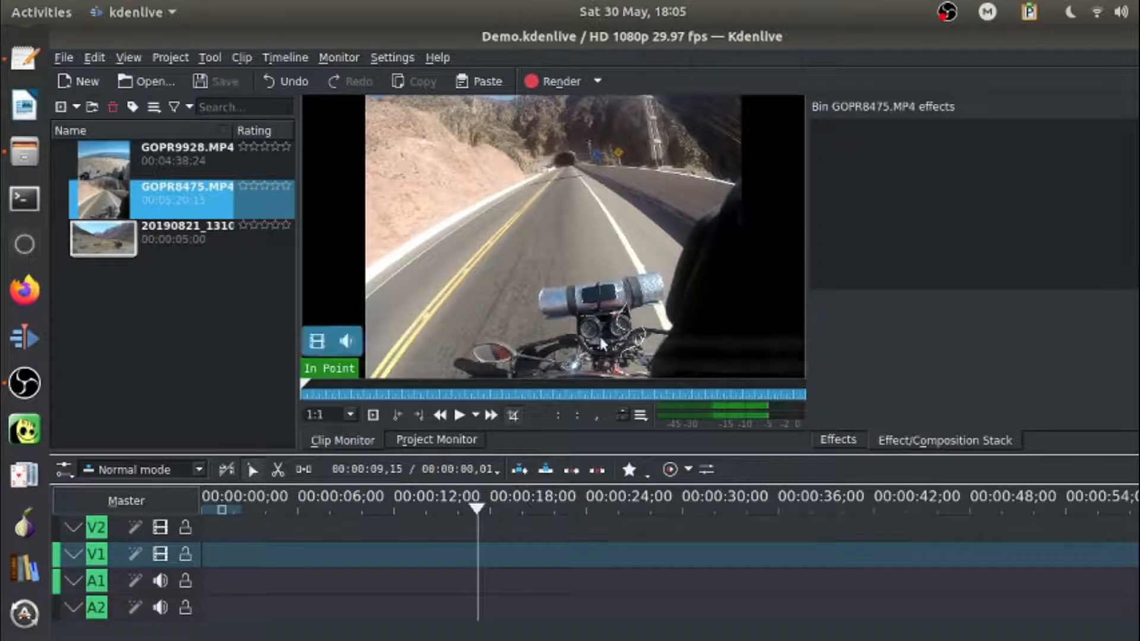
{"action": "left_click", "coordinate": [416, 308]}
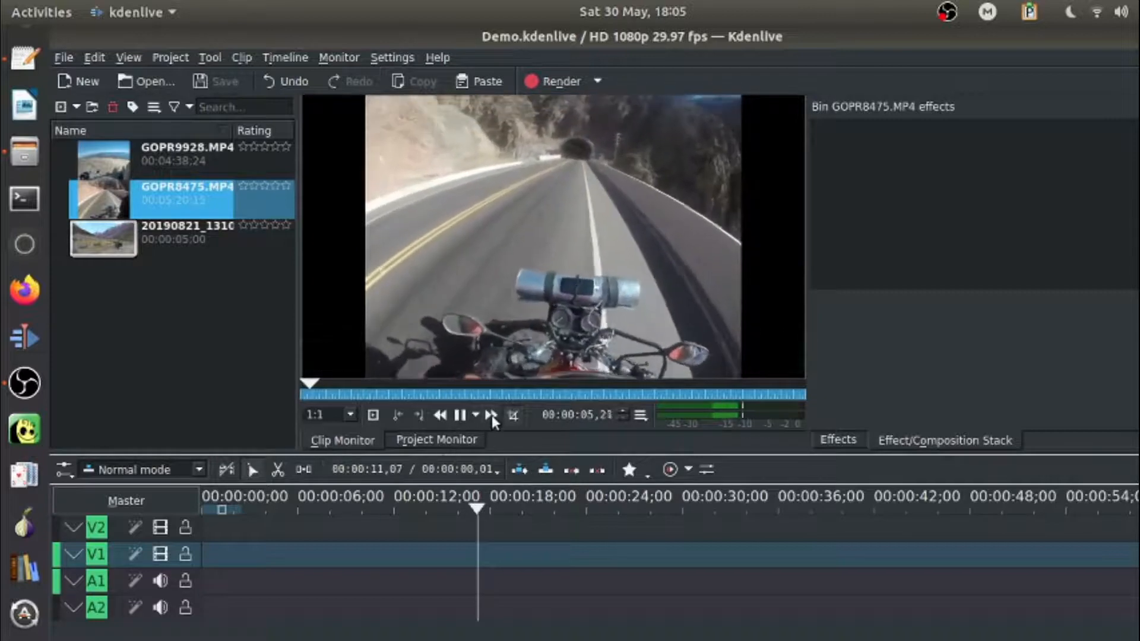
Mark a zone of GOPR8475.MP4 from about 00:00:10;29 to 00:00:16;13 and place it at the start of tracks V1 and A1.
{"action": "left_click", "coordinate": [492, 415]}
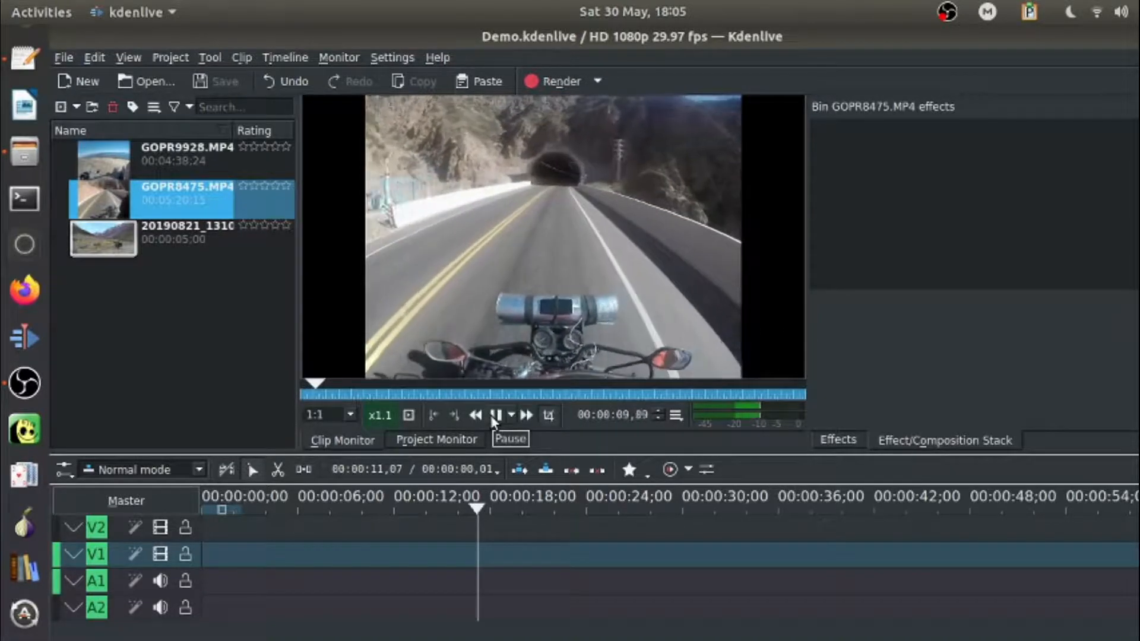
{"action": "left_click", "coordinate": [491, 415]}
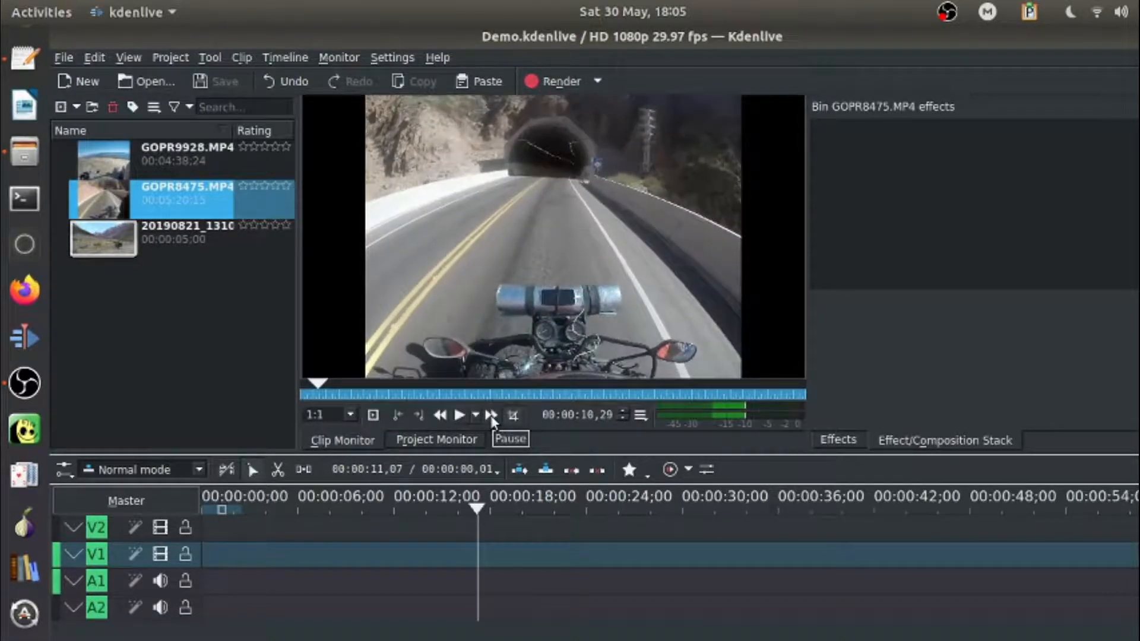
{"action": "left_click", "coordinate": [395, 414]}
{"action": "key", "text": "space"}
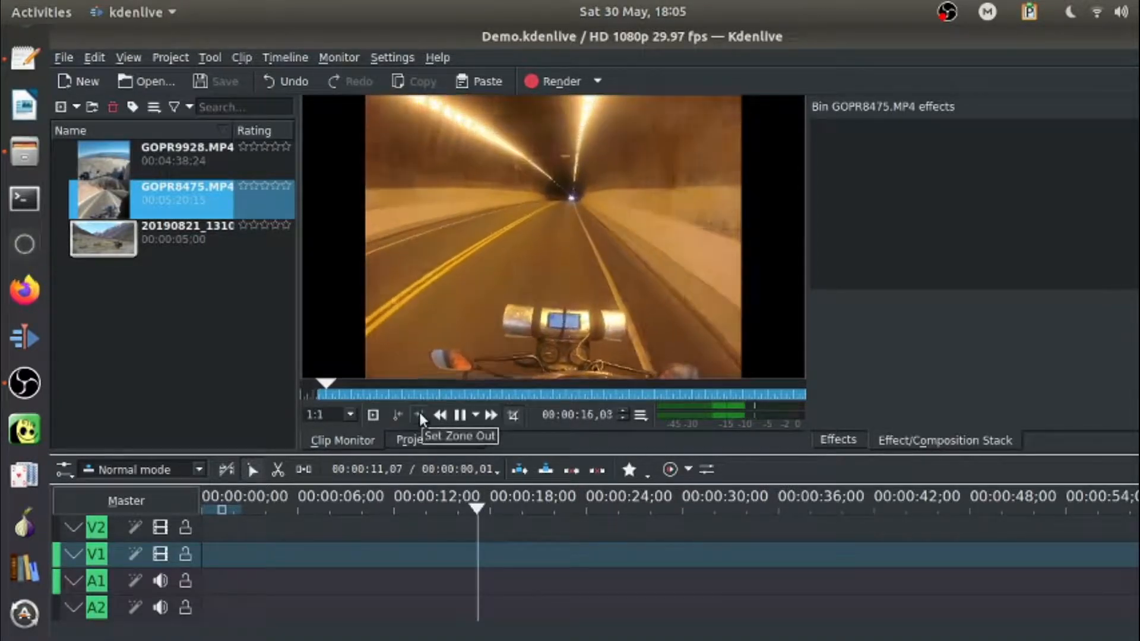
{"action": "key", "text": "space"}
{"action": "left_click", "coordinate": [420, 414]}
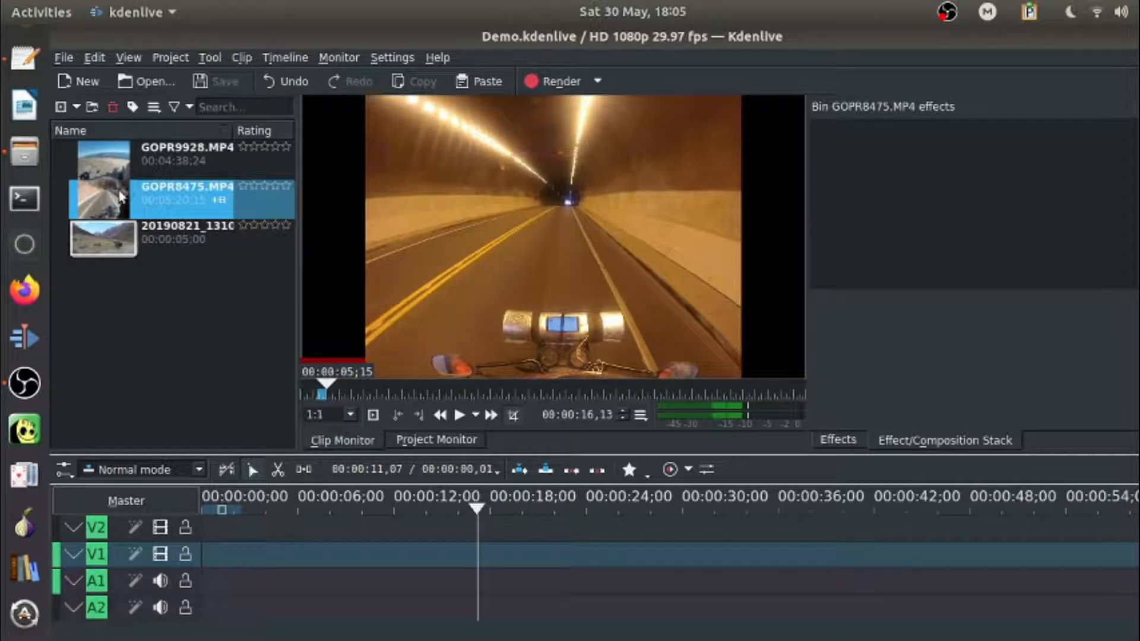
{"action": "left_click_drag", "start_coordinate": [502, 189], "coordinate": [214, 561]}
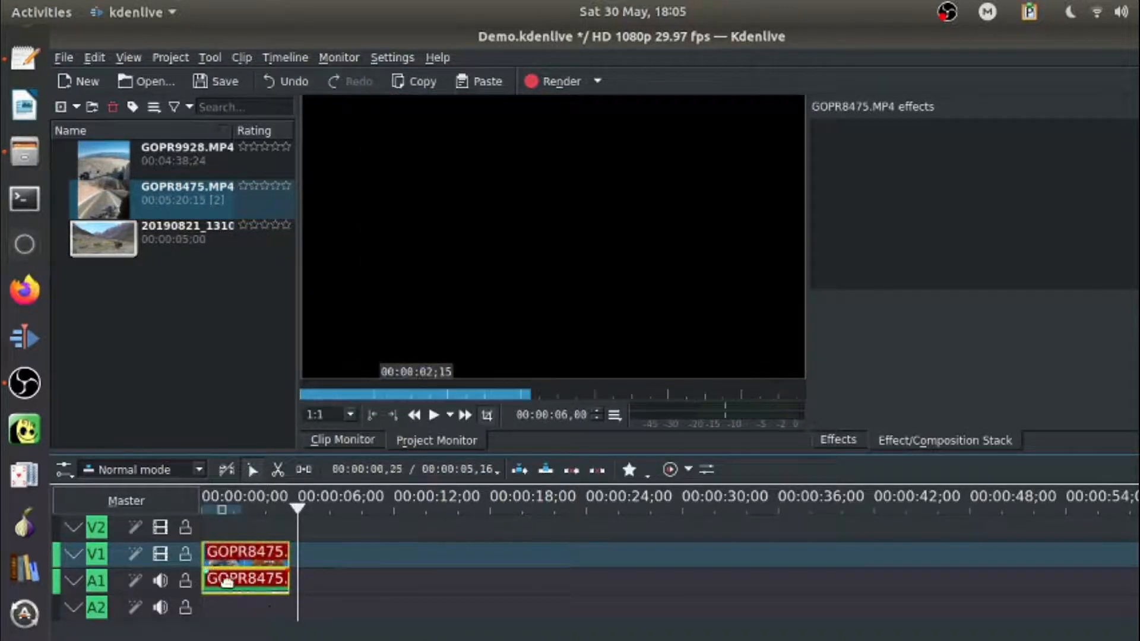
{"action": "left_click", "coordinate": [279, 613]}
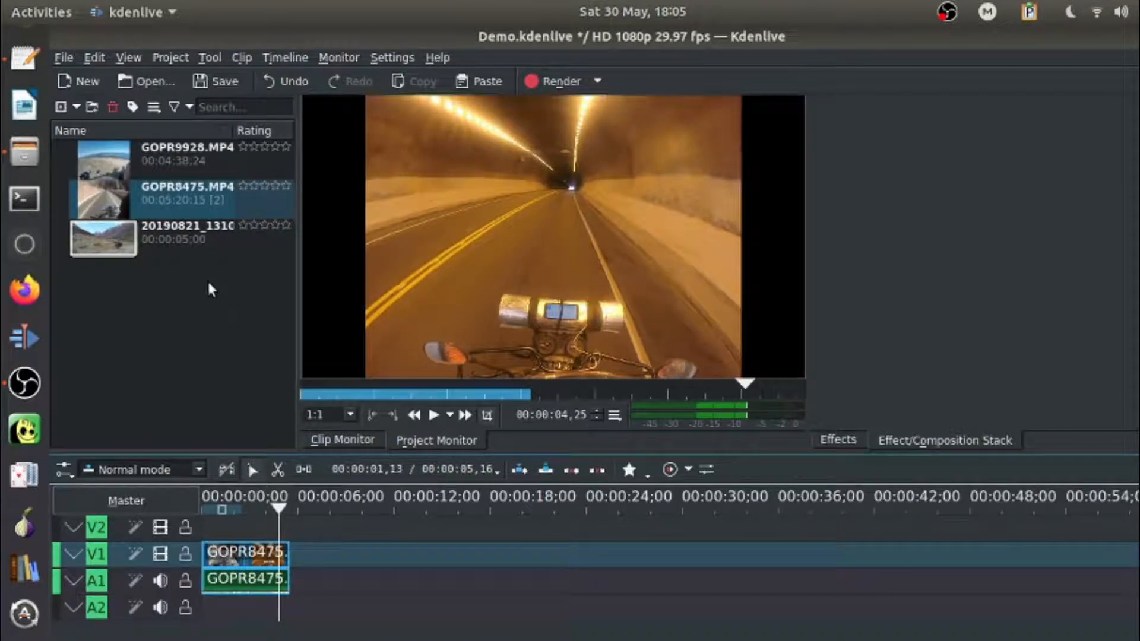
Mark a second zone of GOPR8475.MP4, from about 42 seconds to 00:00:50;11.
{"action": "left_click", "coordinate": [190, 201]}
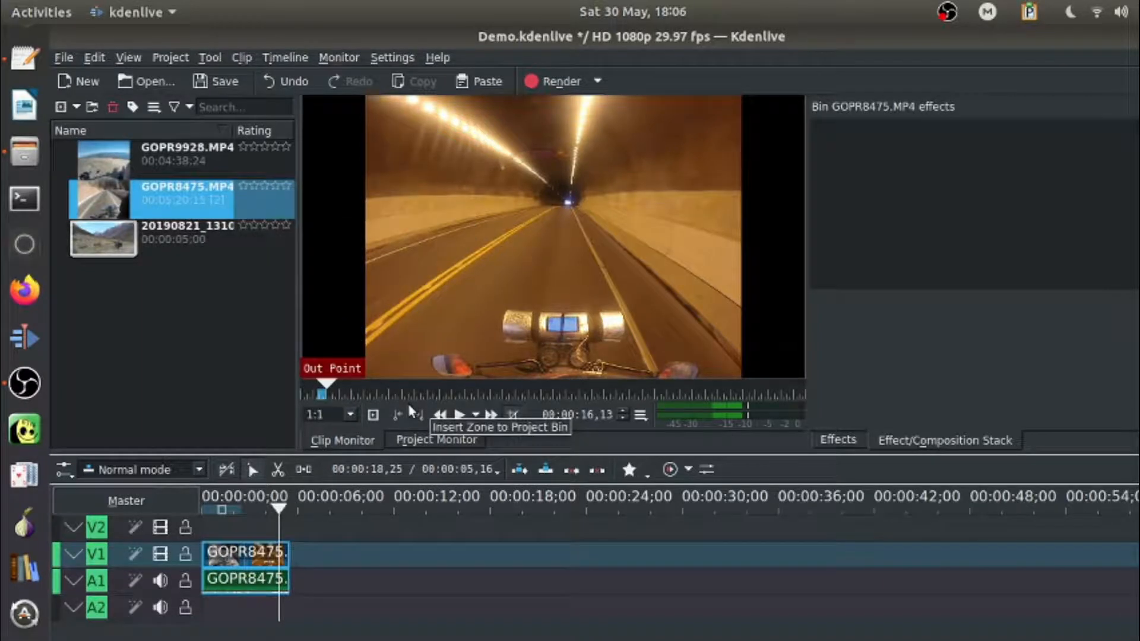
{"action": "left_click", "coordinate": [368, 397]}
{"action": "left_click", "coordinate": [440, 418]}
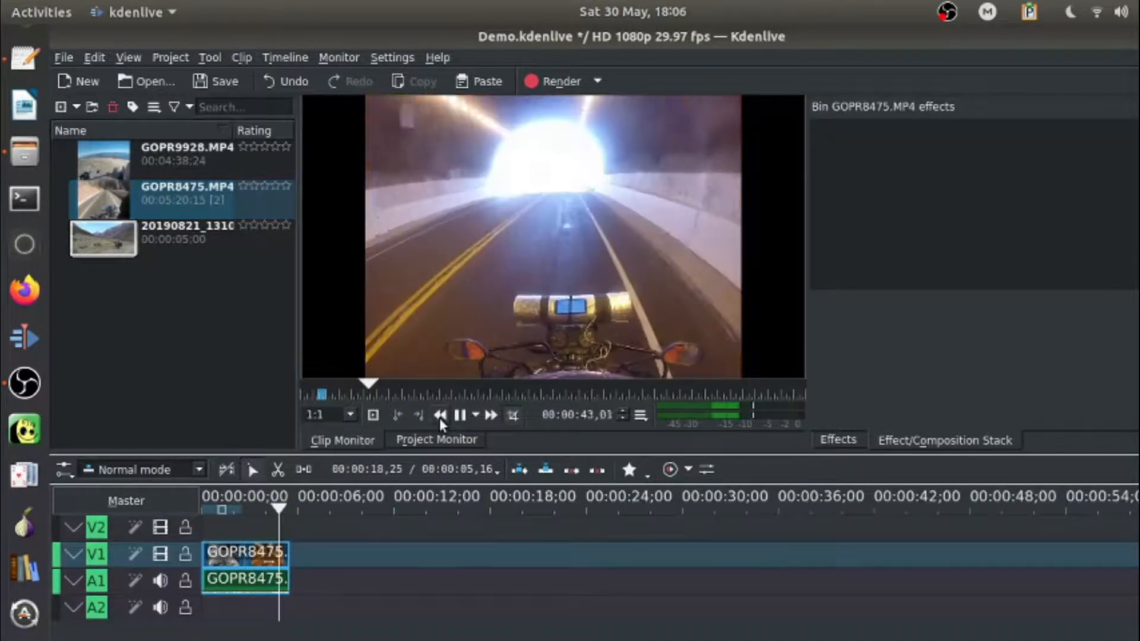
{"action": "key", "text": "space"}
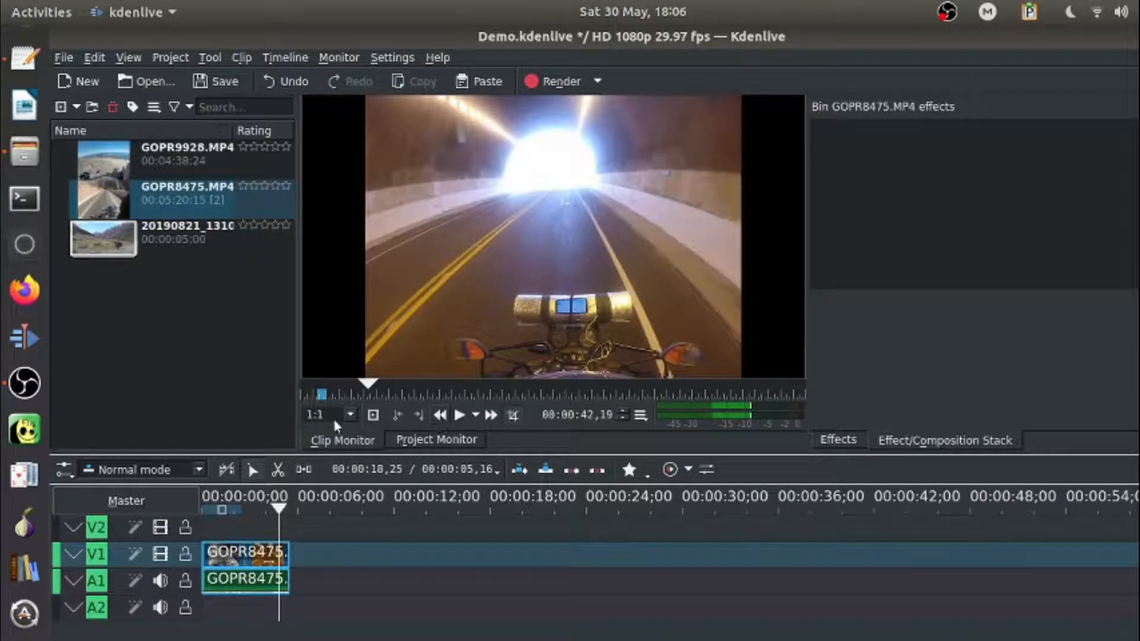
{"action": "left_click", "coordinate": [399, 416]}
{"action": "key", "text": "space"}
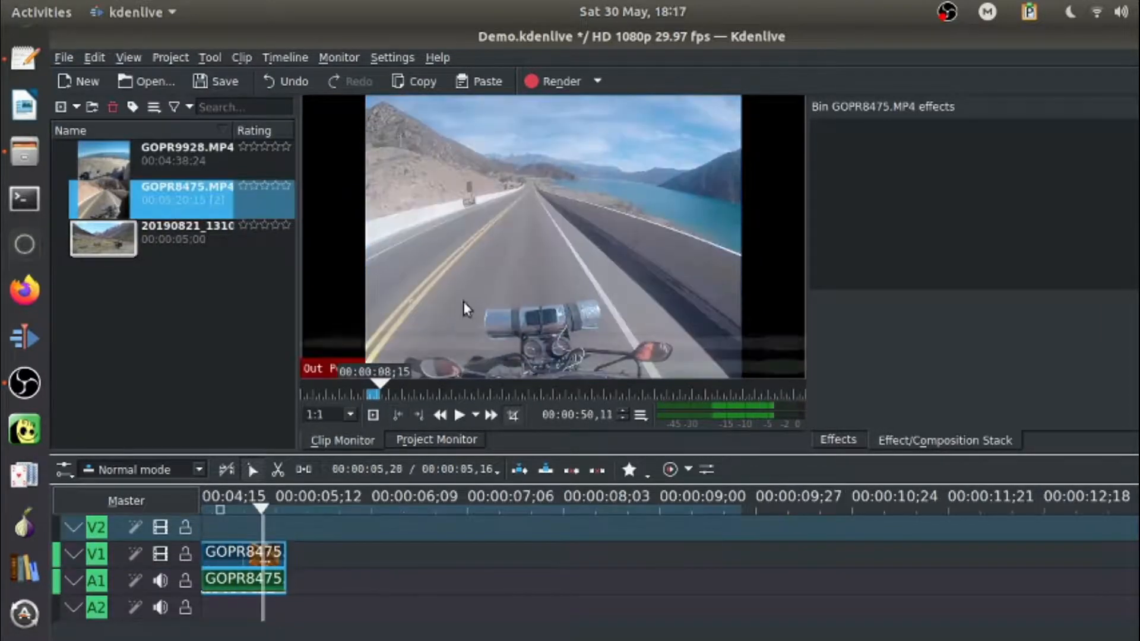
Add the marked zone to track V2 directly after the first timeline clip and move it down to V1.
{"action": "left_click_drag", "start_coordinate": [463, 301], "coordinate": [298, 537]}
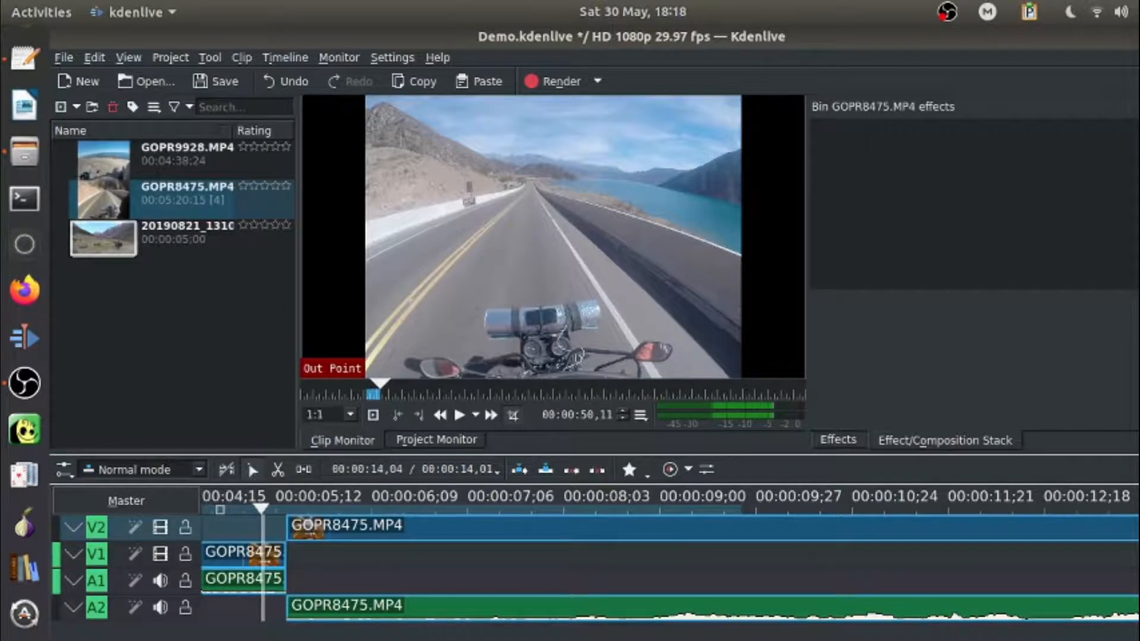
{"action": "key", "text": "ctrl+minus"}
{"action": "key", "text": "ctrl+minus"}
{"action": "key", "text": "ctrl+minus"}
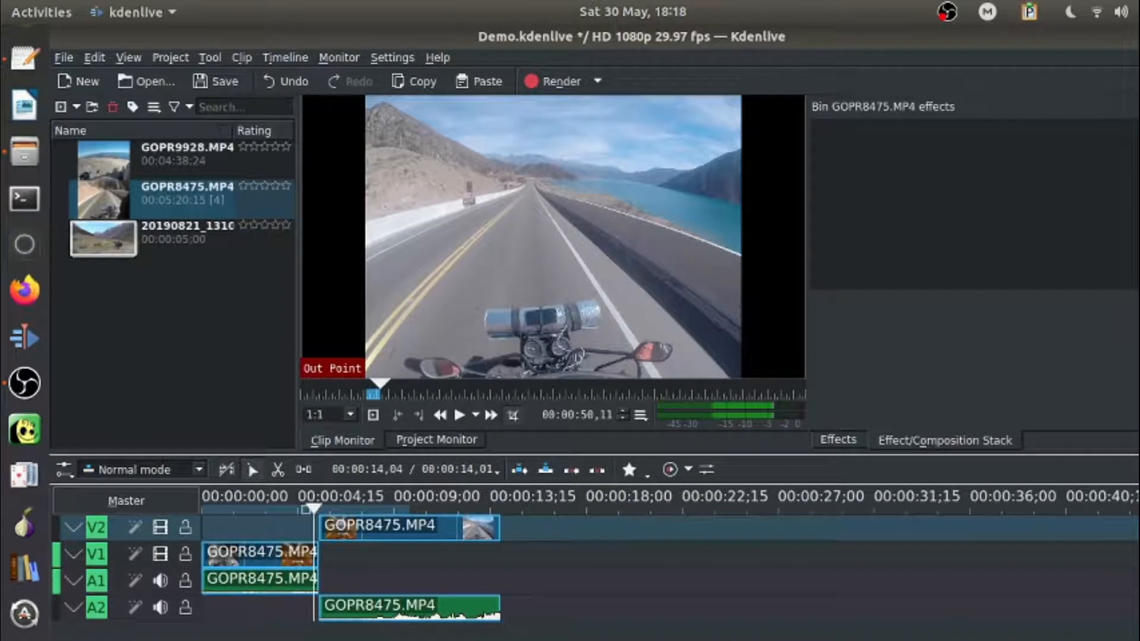
{"action": "key", "text": "ctrl+plus"}
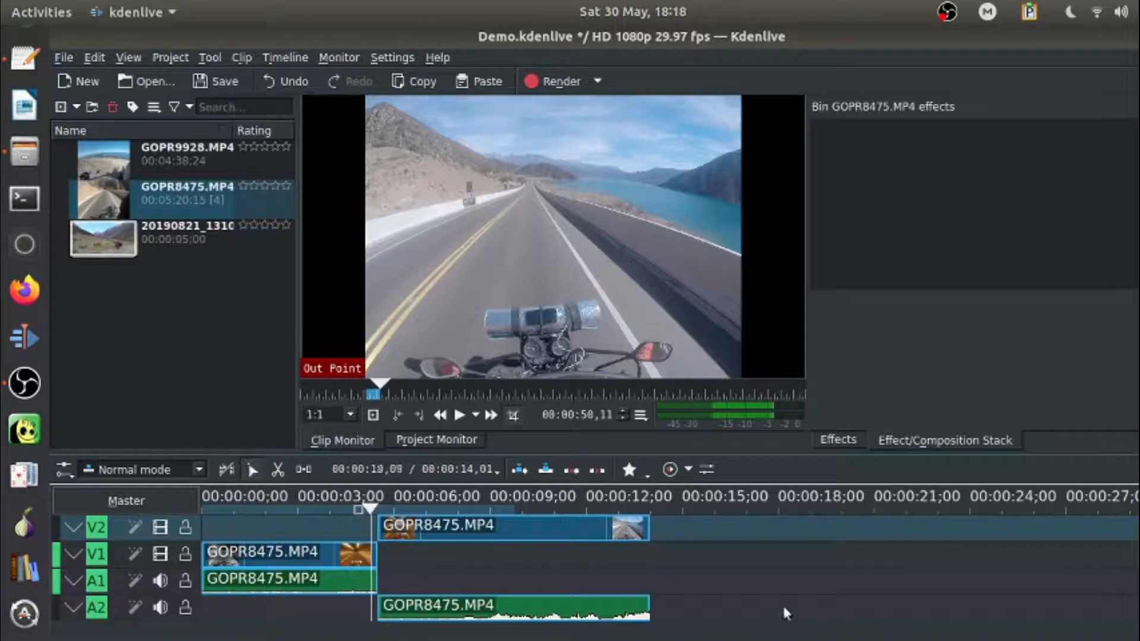
{"action": "key", "text": "ctrl+plus"}
{"action": "key", "text": "ctrl+plus"}
{"action": "key", "text": "ctrl+plus"}
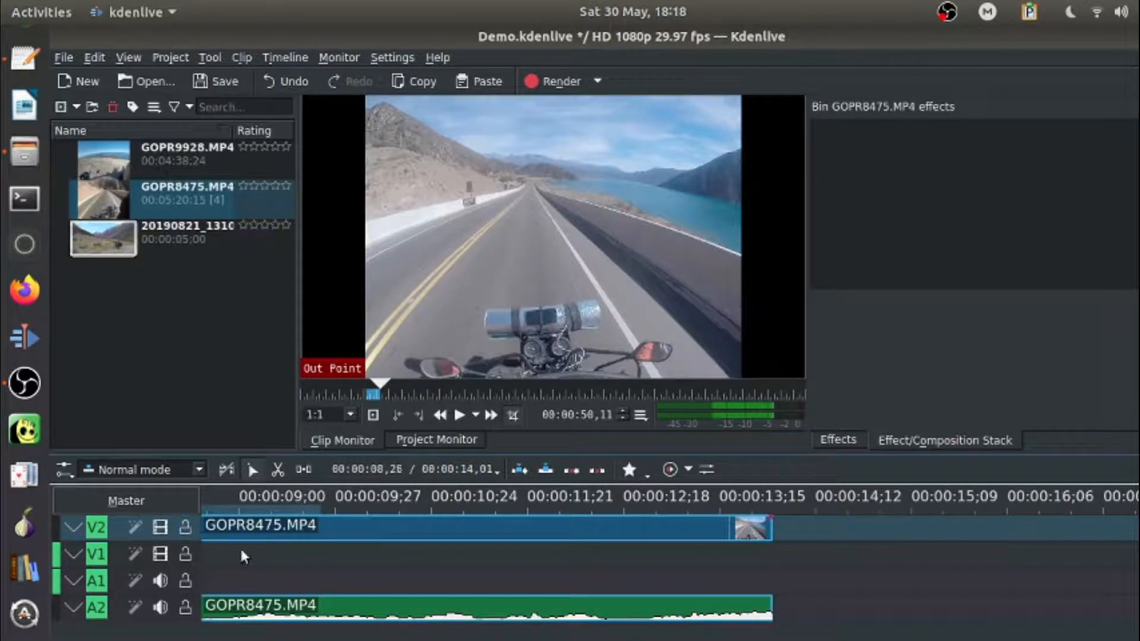
{"action": "scroll", "coordinate": [265, 566], "scroll_direction": "up", "scroll_amount": 6}
{"action": "scroll", "coordinate": [308, 574], "scroll_direction": "down", "scroll_amount": 3}
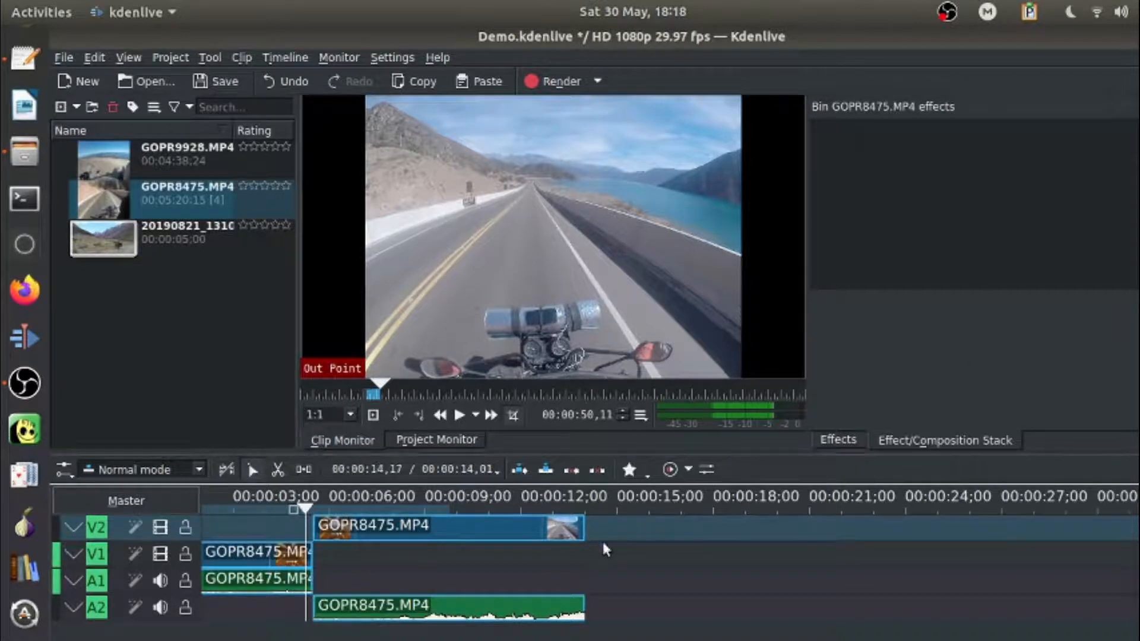
{"action": "mouse_move", "coordinate": [348, 539]}
{"action": "left_mouse_down"}
{"action": "mouse_move", "coordinate": [372, 553]}
{"action": "mouse_move", "coordinate": [351, 555]}
{"action": "left_mouse_up"}
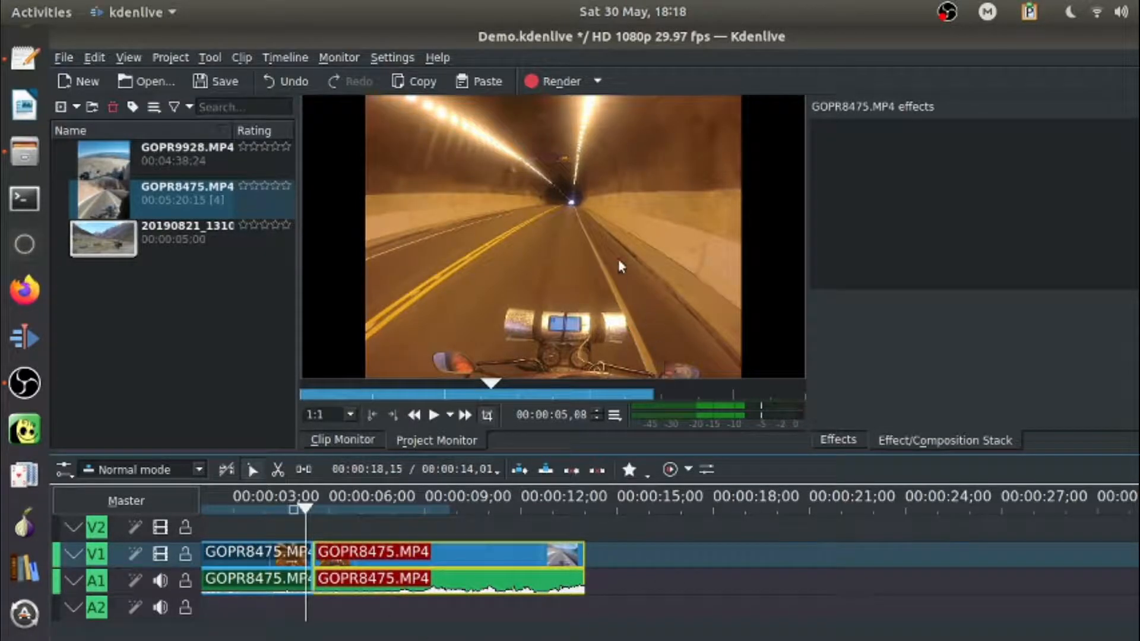
Place GOPR9928.MP4 on track V1 at about 16 seconds, leaving a small gap after the second clip.
{"action": "left_click", "coordinate": [185, 158]}
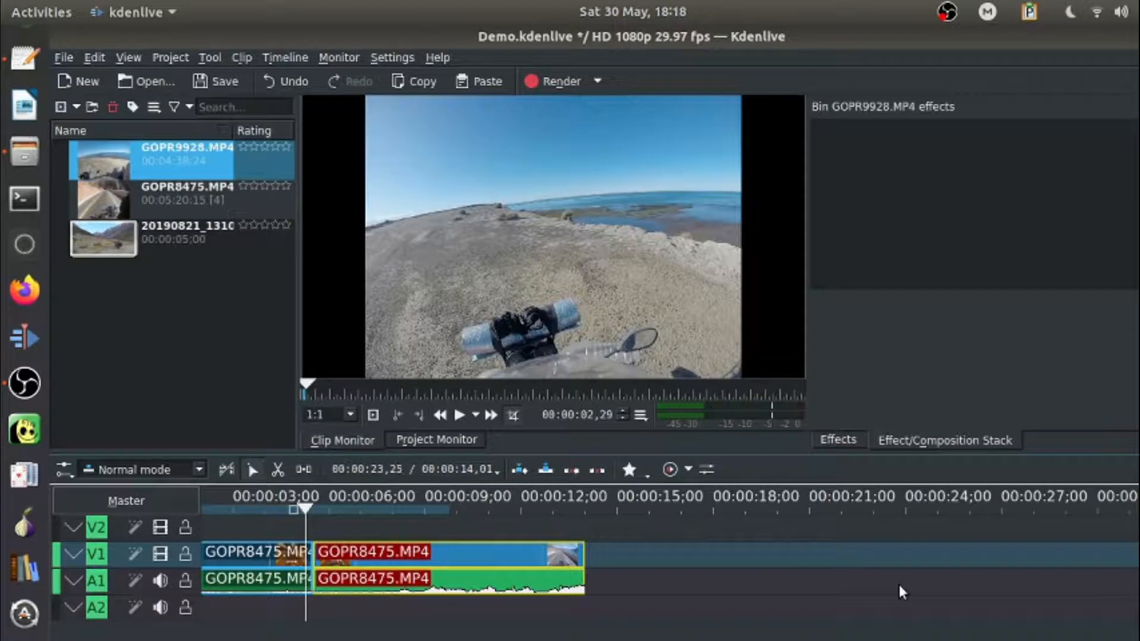
{"action": "scroll", "coordinate": [864, 575], "scroll_direction": "down", "scroll_amount": 5}
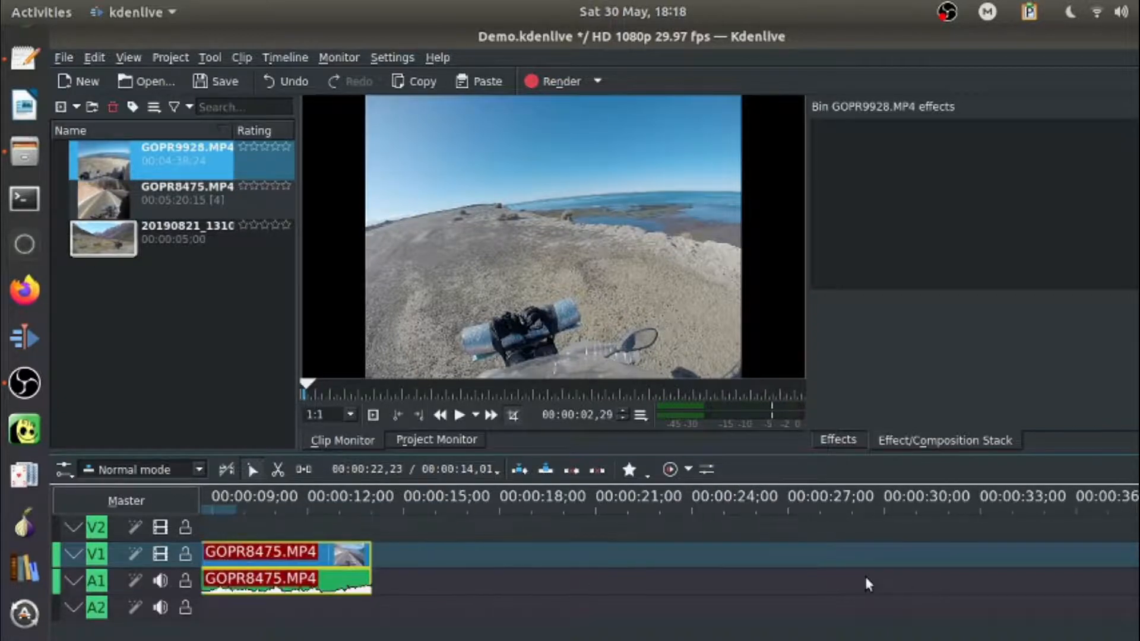
{"action": "left_click_drag", "start_coordinate": [133, 148], "coordinate": [337, 553]}
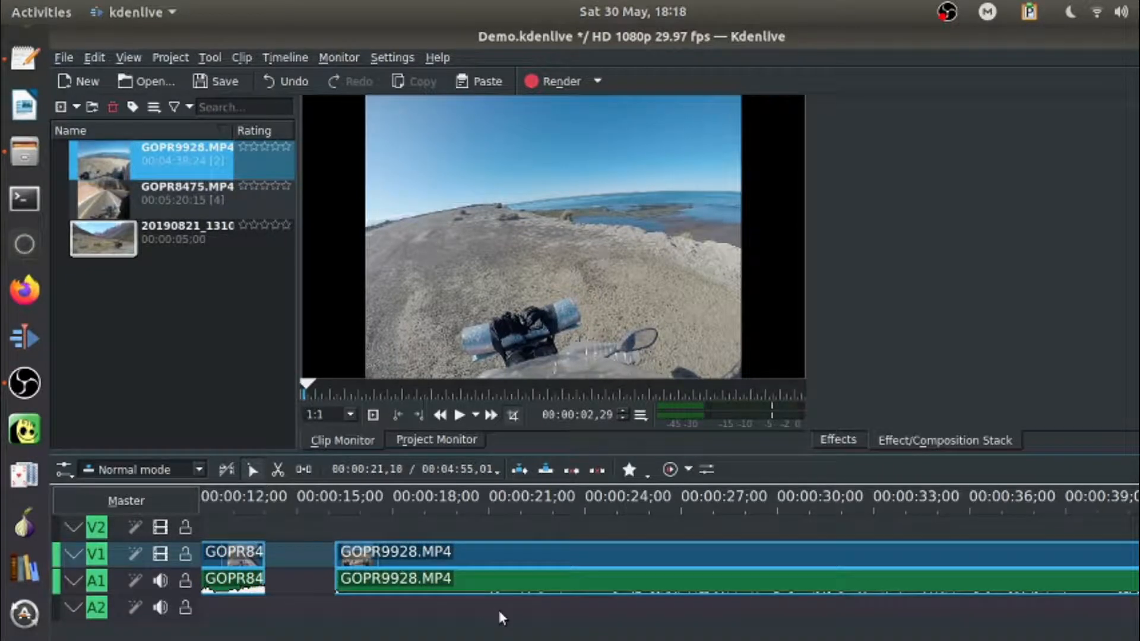
Play and skim through GOPR9928.MP4 on the timeline, ending with the playhead at about 00:02:30;04.
{"action": "scroll", "coordinate": [502, 607], "scroll_direction": "down", "scroll_amount": 2}
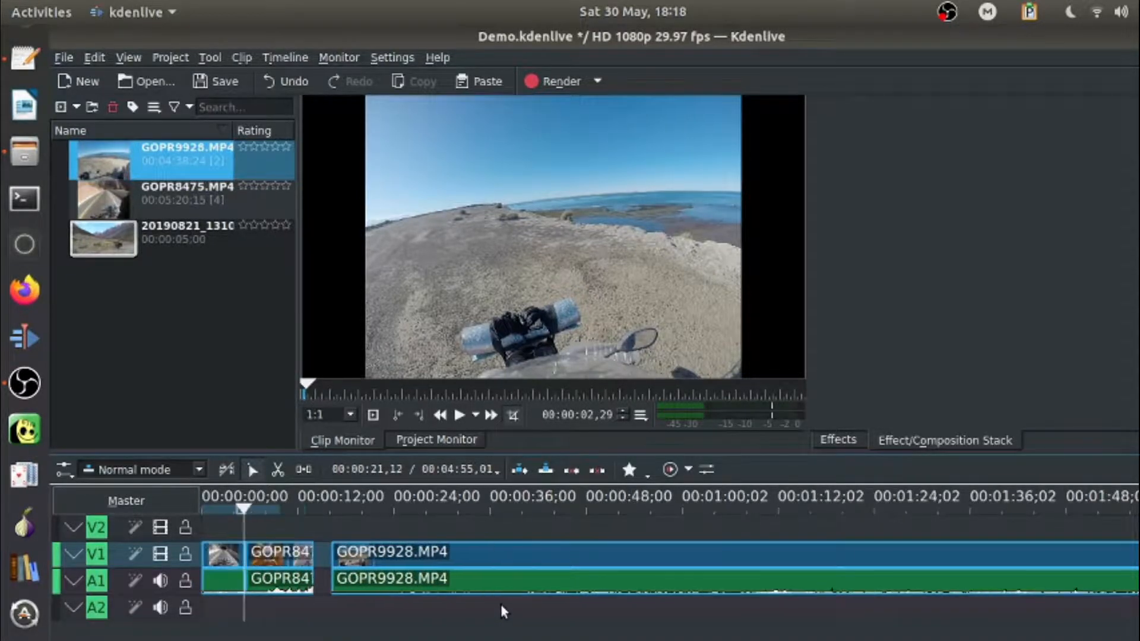
{"action": "scroll", "coordinate": [498, 603], "scroll_direction": "down", "scroll_amount": 3}
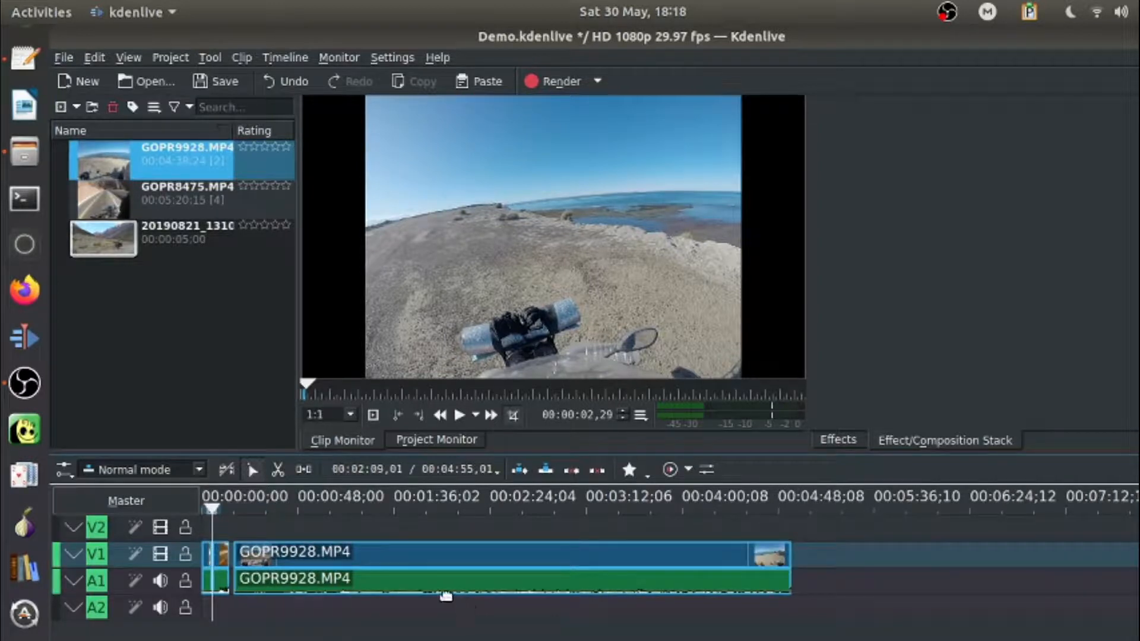
{"action": "scroll", "coordinate": [422, 610], "scroll_direction": "up", "scroll_amount": 3}
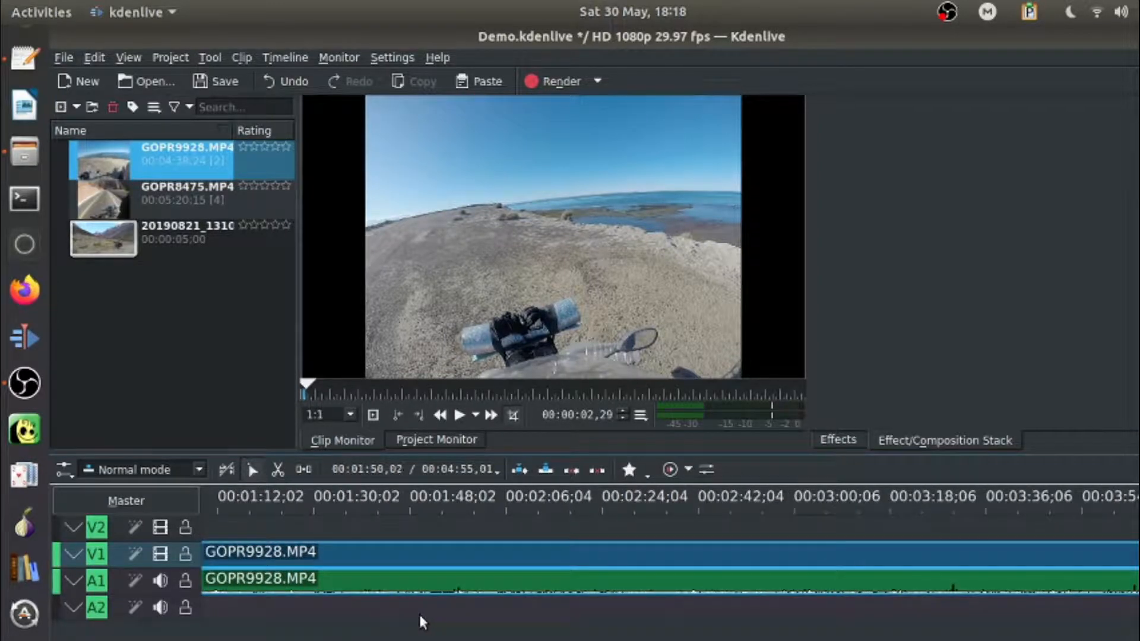
{"action": "scroll", "coordinate": [401, 597], "scroll_direction": "up", "scroll_amount": 2}
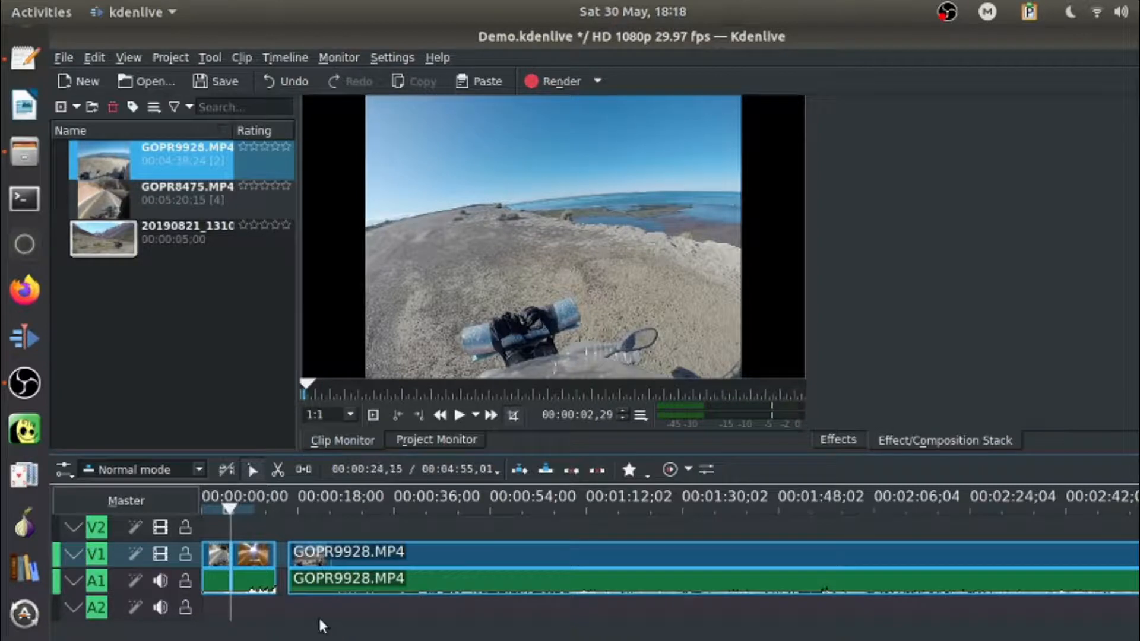
{"action": "left_click", "coordinate": [293, 600]}
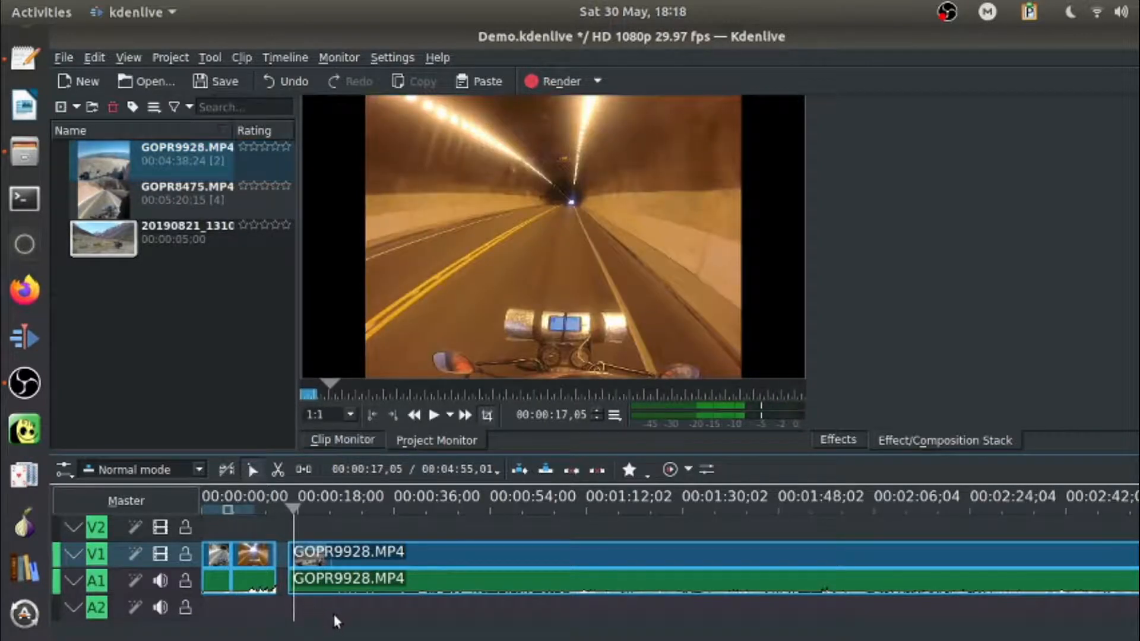
{"action": "key", "text": "space"}
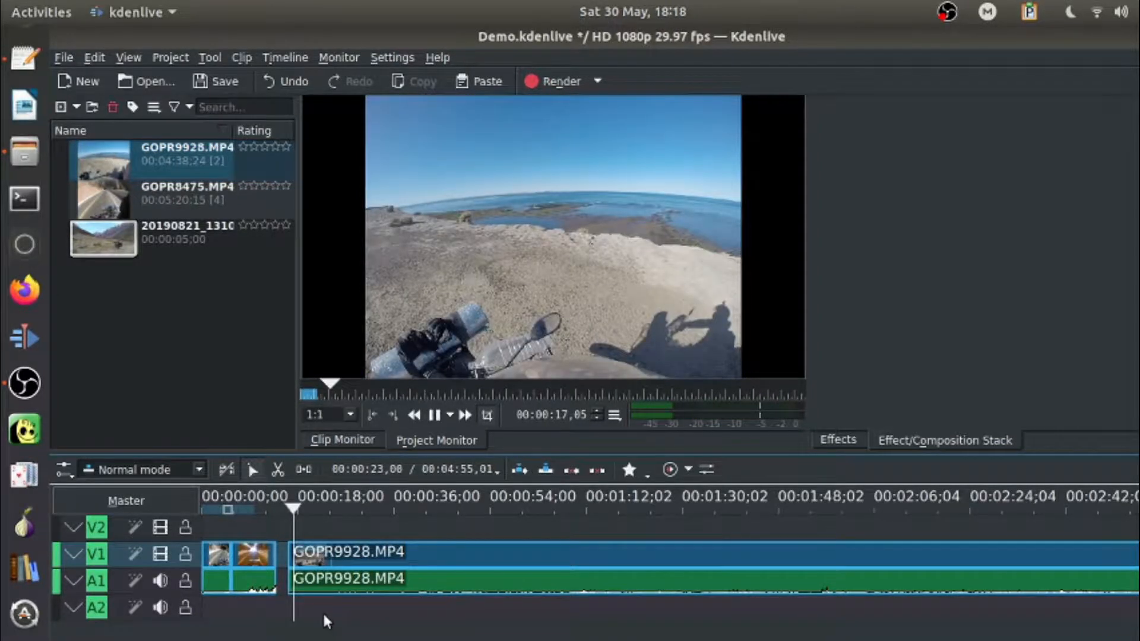
{"action": "left_click", "coordinate": [350, 597]}
{"action": "key", "text": "space"}
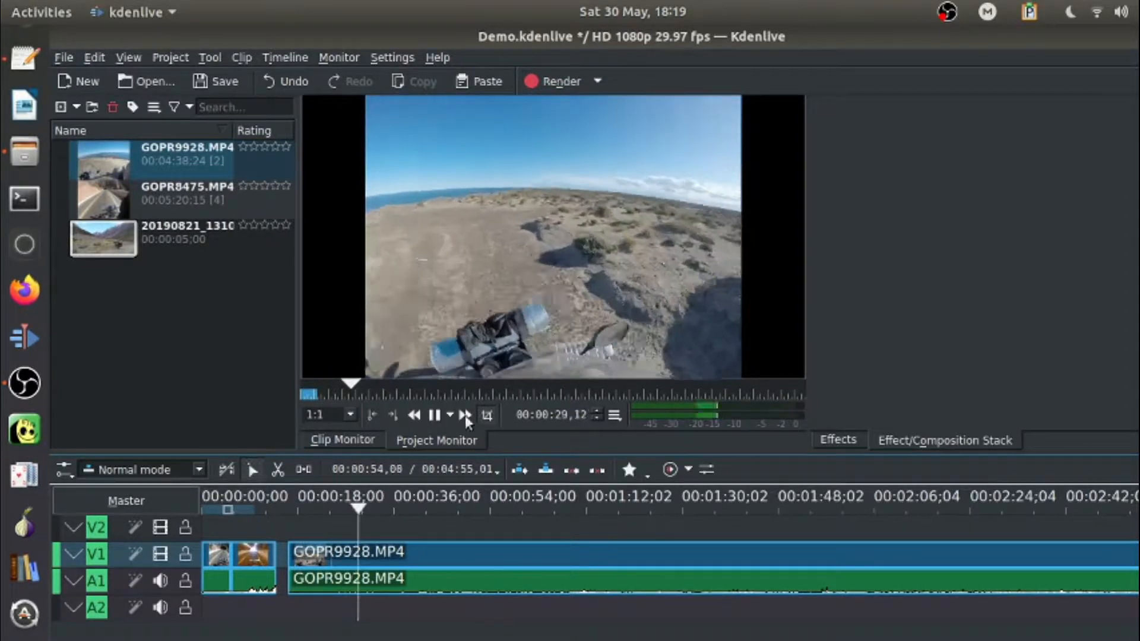
{"action": "key", "text": "space"}
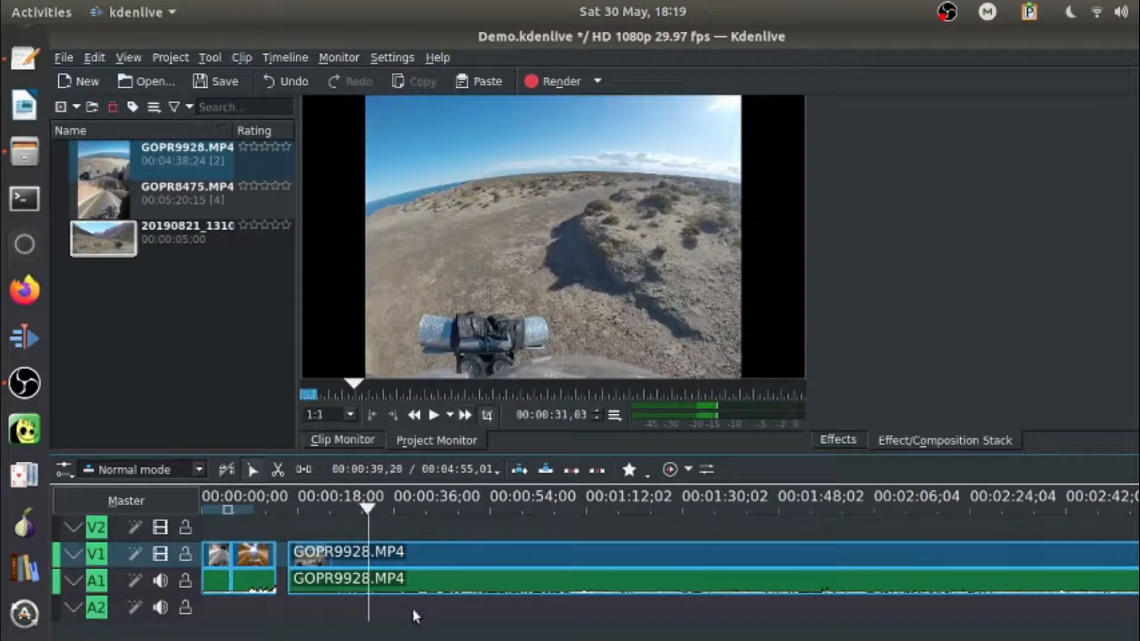
{"action": "left_click", "coordinate": [465, 414]}
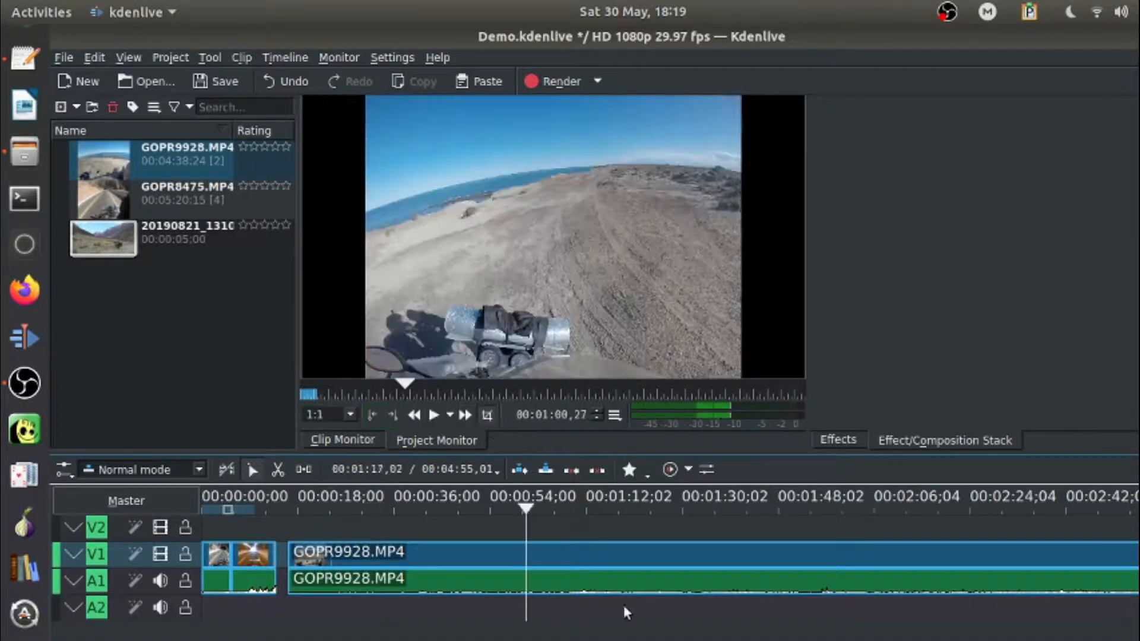
{"action": "left_click", "coordinate": [633, 601]}
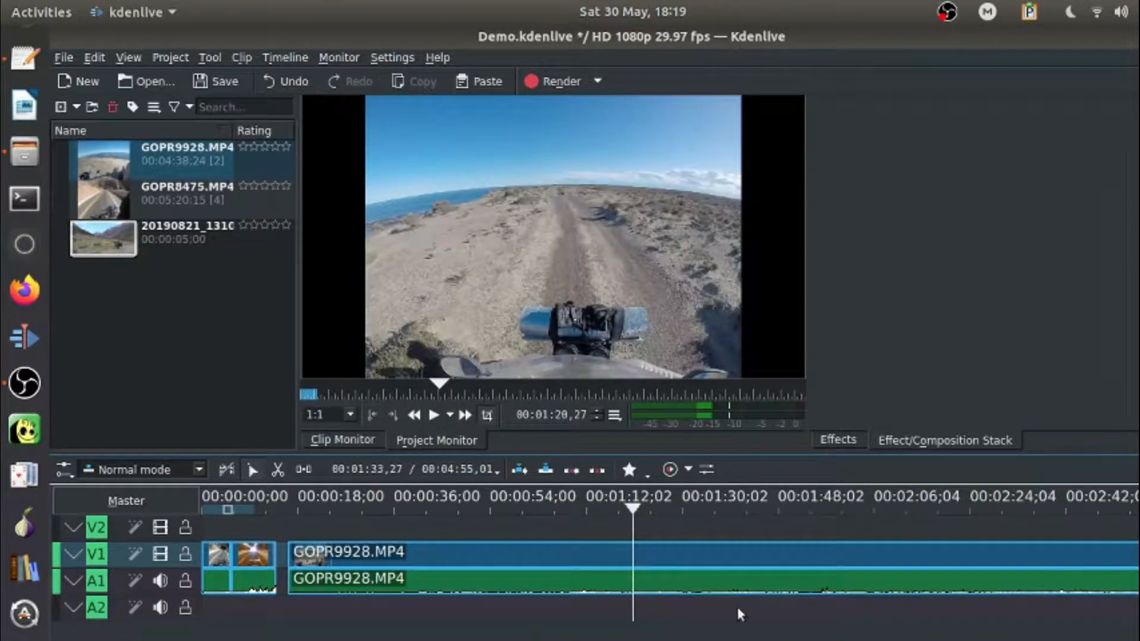
{"action": "left_click", "coordinate": [722, 604]}
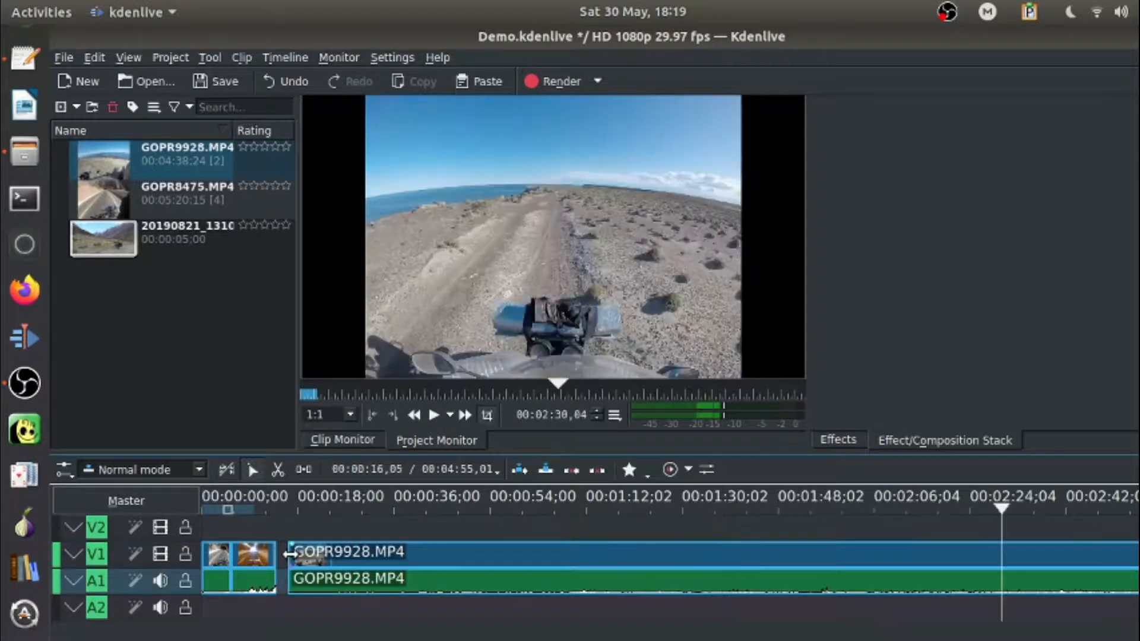
Trim the start of GOPR9928.MP4 to the playhead and move the shortened clip back to about 21 seconds on V1.
{"action": "left_click_drag", "start_coordinate": [289, 553], "coordinate": [992, 593]}
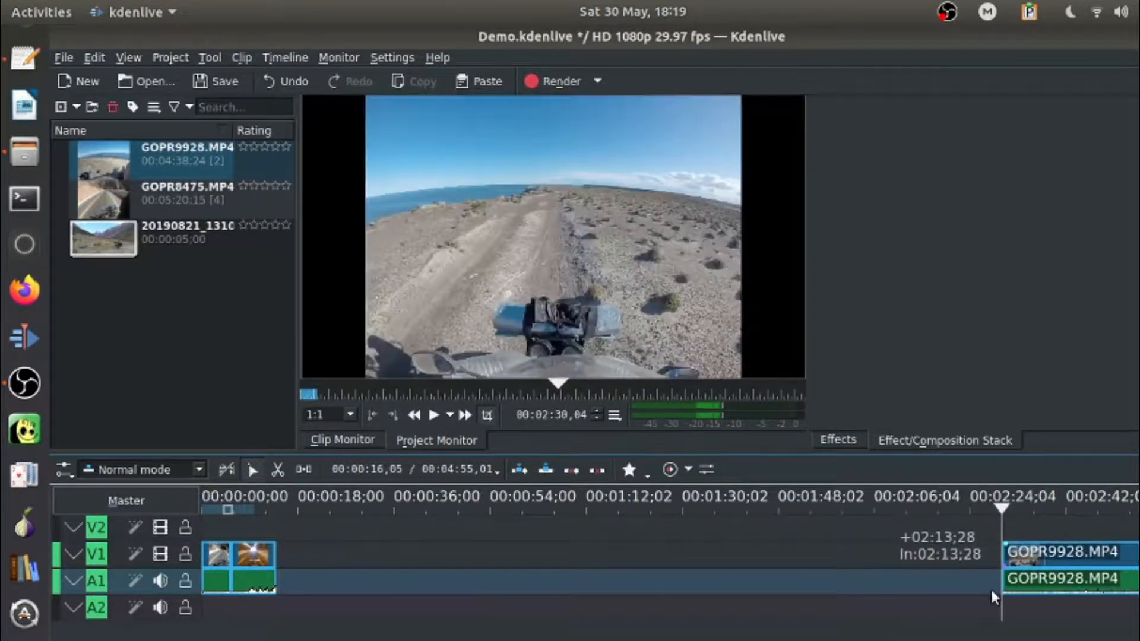
{"action": "left_click", "coordinate": [1120, 558]}
{"action": "left_click_drag", "start_coordinate": [1120, 558], "coordinate": [432, 558]}
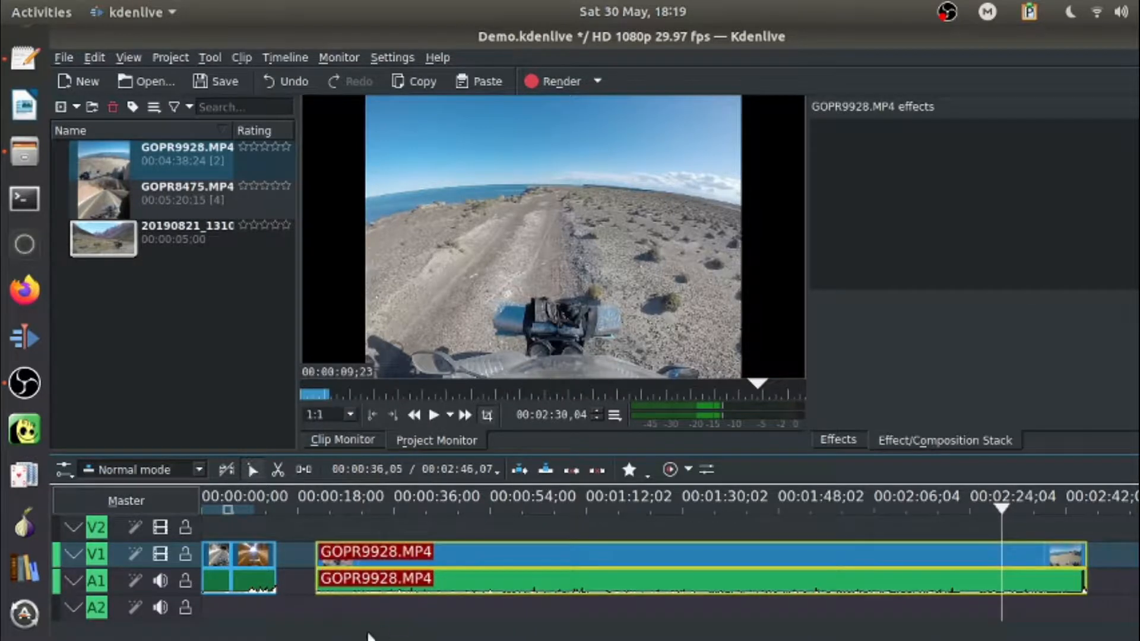
Play GOPR9928.MP4 from its start on the timeline and split it with the Razor tool at about 00:00:28;04.
{"action": "left_click", "coordinate": [319, 610]}
{"action": "key", "text": "space"}
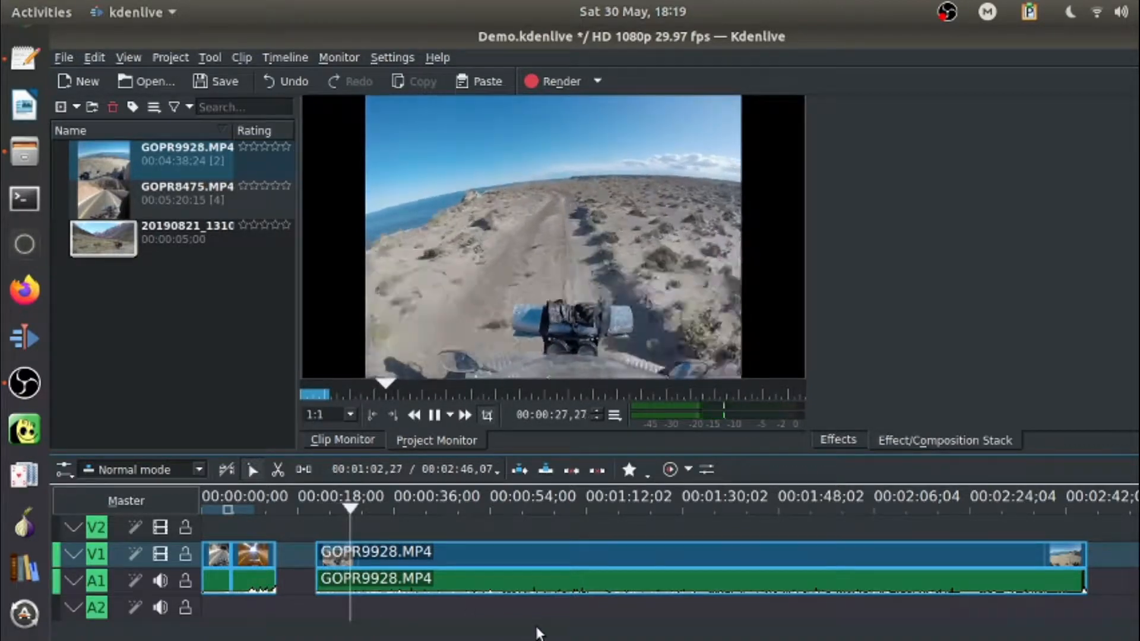
{"action": "key", "text": "space"}
{"action": "left_click", "coordinate": [278, 469]}
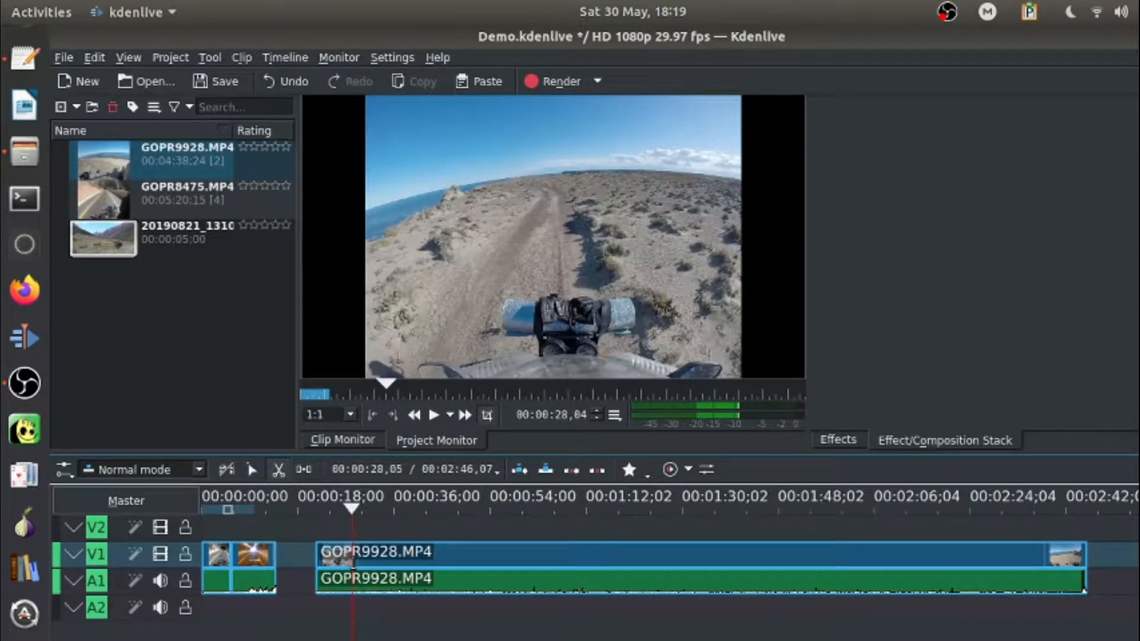
{"action": "left_click", "coordinate": [353, 561]}
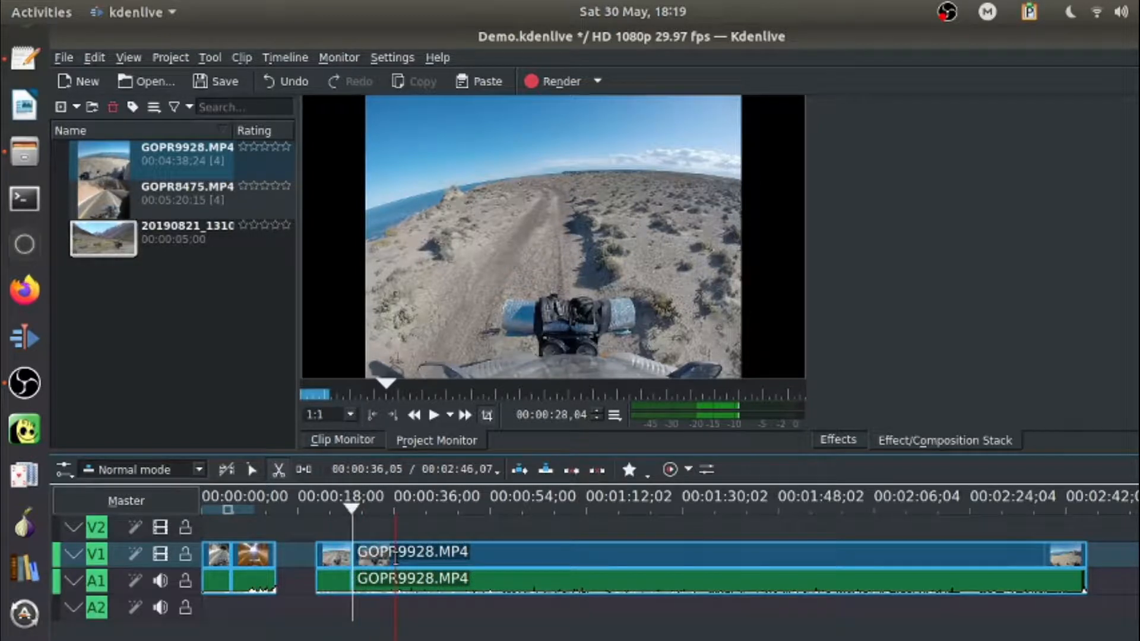
Trim the start of the second GOPR9928.MP4 piece on V1 to the playhead at about 00:01:22;12.
{"action": "left_click", "coordinate": [251, 470]}
{"action": "left_click_drag", "start_coordinate": [359, 557], "coordinate": [423, 555]}
{"action": "key", "text": "space"}
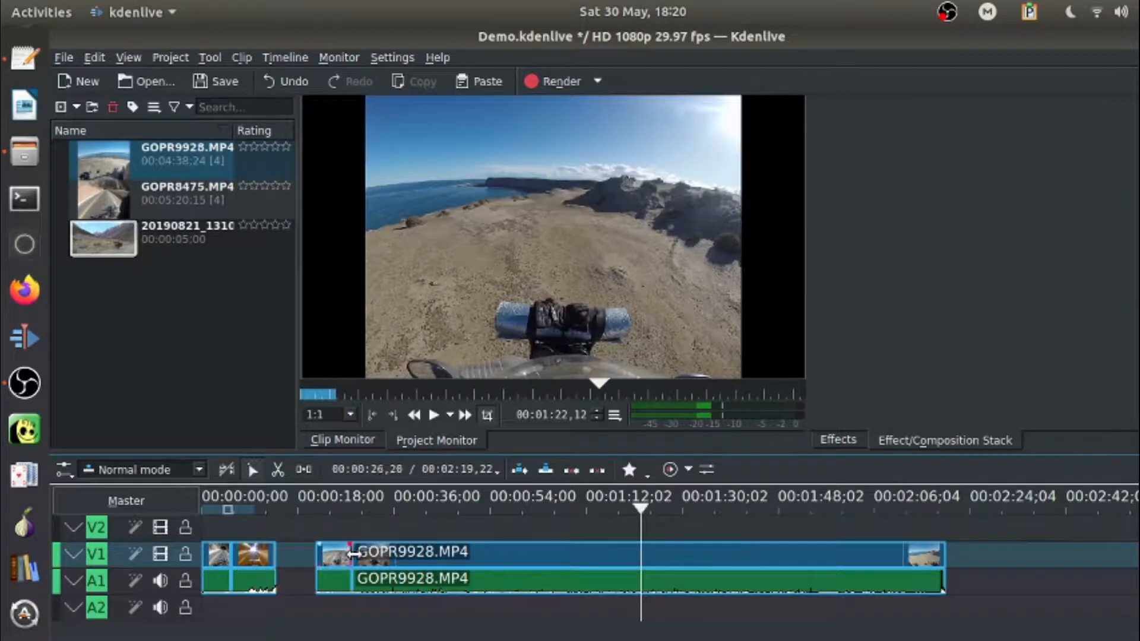
{"action": "left_click_drag", "start_coordinate": [355, 558], "coordinate": [648, 559]}
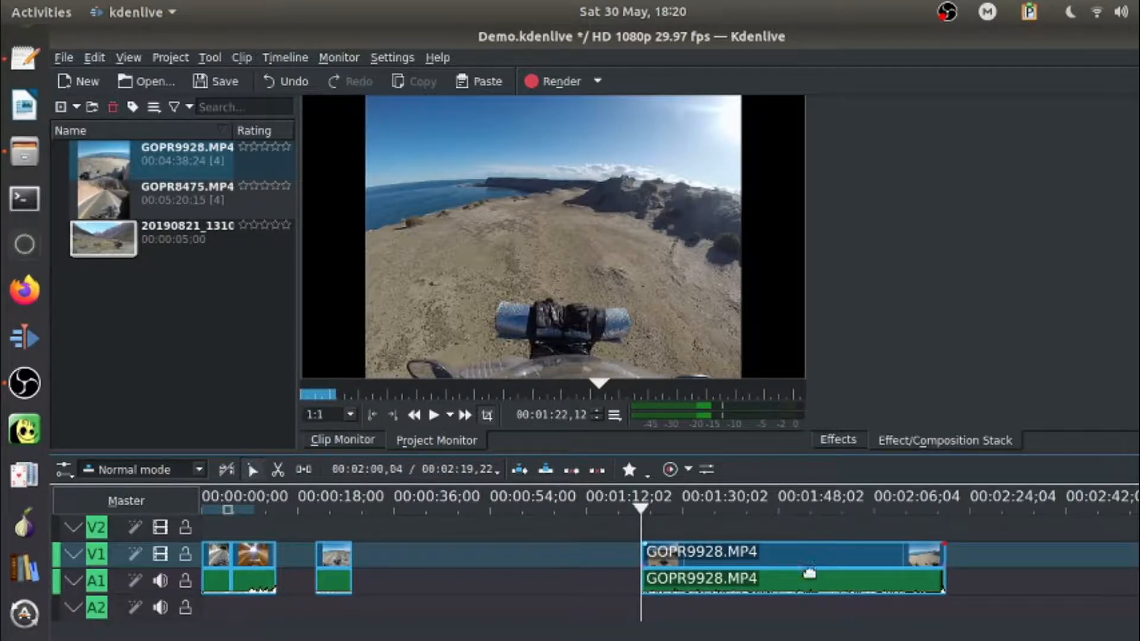
Trim the end of the second GOPR9928.MP4 piece to about 00:01:41;09 and close the gaps between the clips on V1.
{"action": "left_click", "coordinate": [727, 607]}
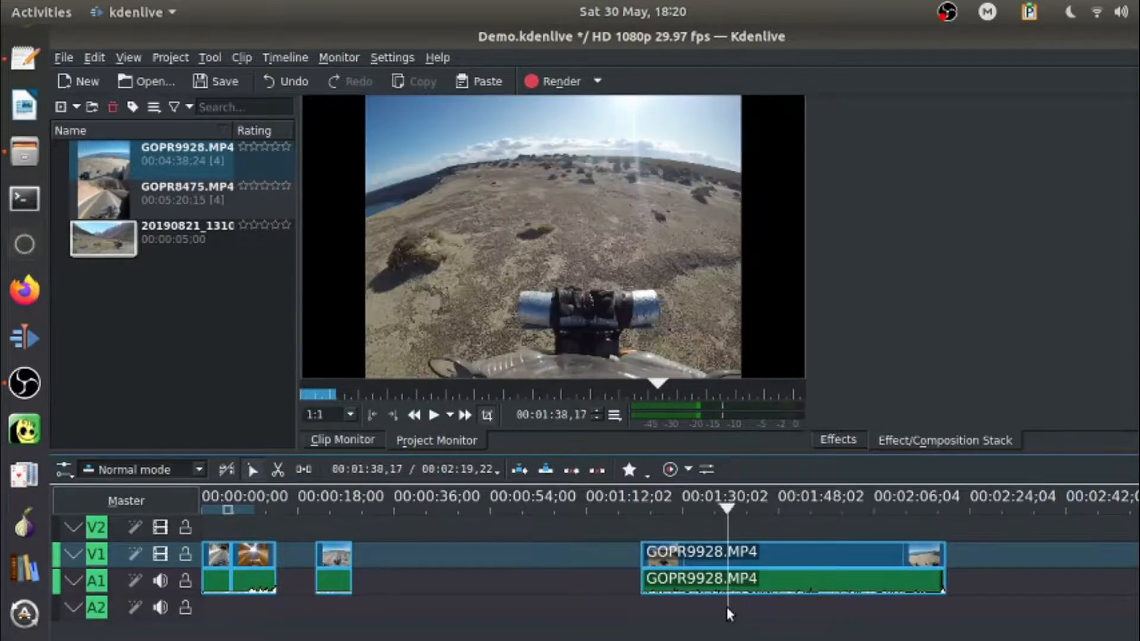
{"action": "key", "text": "space"}
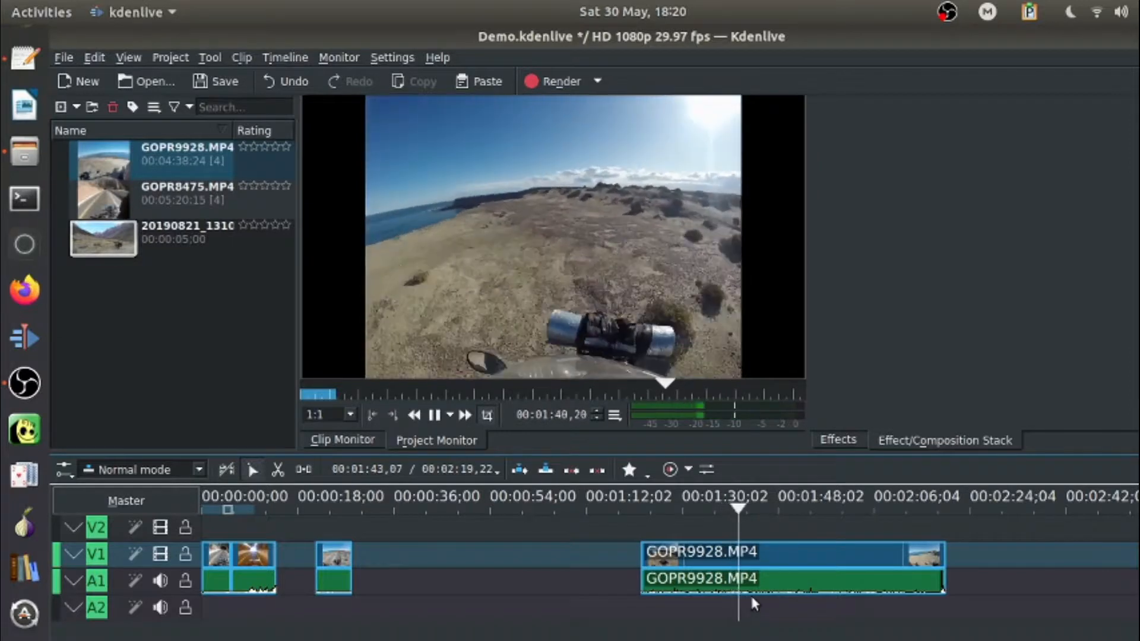
{"action": "key", "text": "space"}
{"action": "left_click_drag", "start_coordinate": [946, 554], "coordinate": [266, 558]}
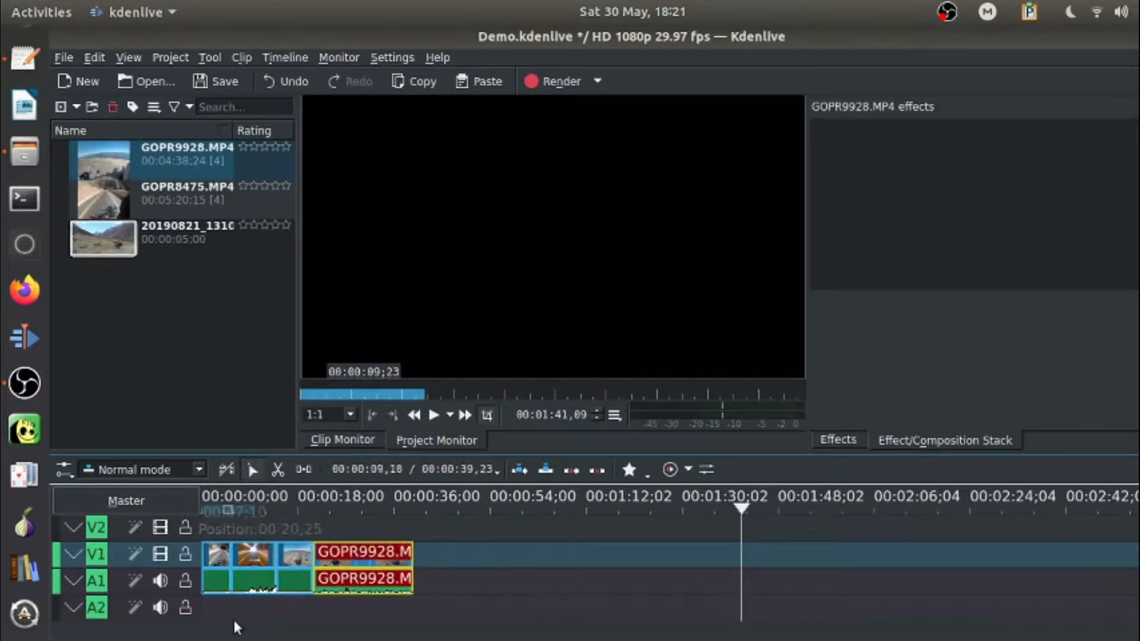
{"action": "left_click", "coordinate": [214, 601]}
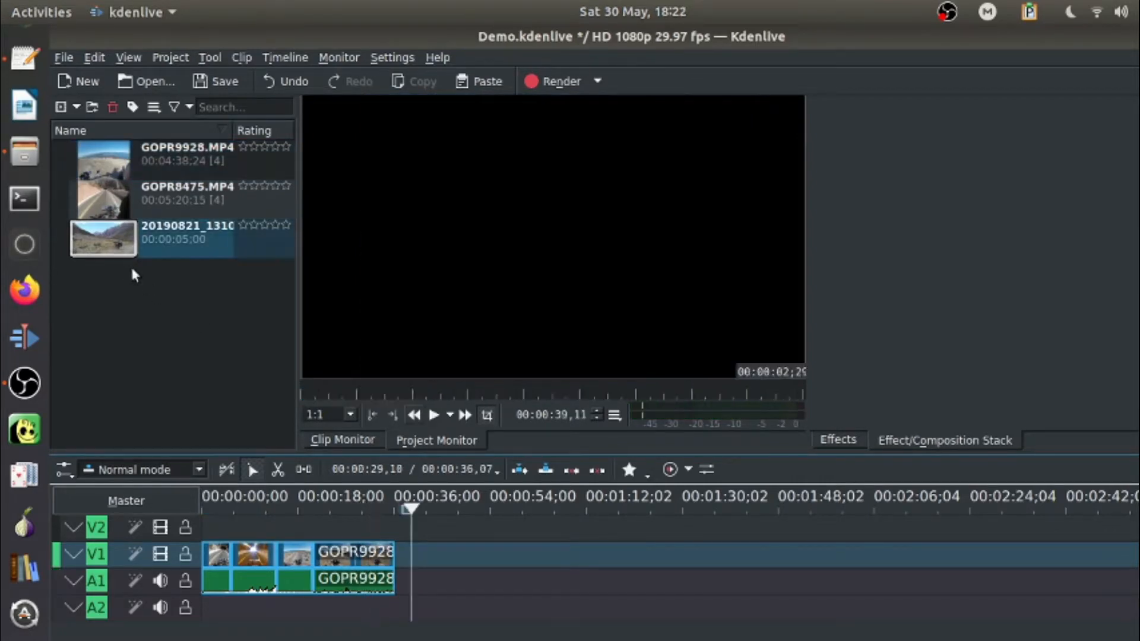
Place the image 20190821_131025.jpg directly after the last clip on V1, and save the project after previewing the image.
{"action": "left_click_drag", "start_coordinate": [118, 245], "coordinate": [392, 555]}
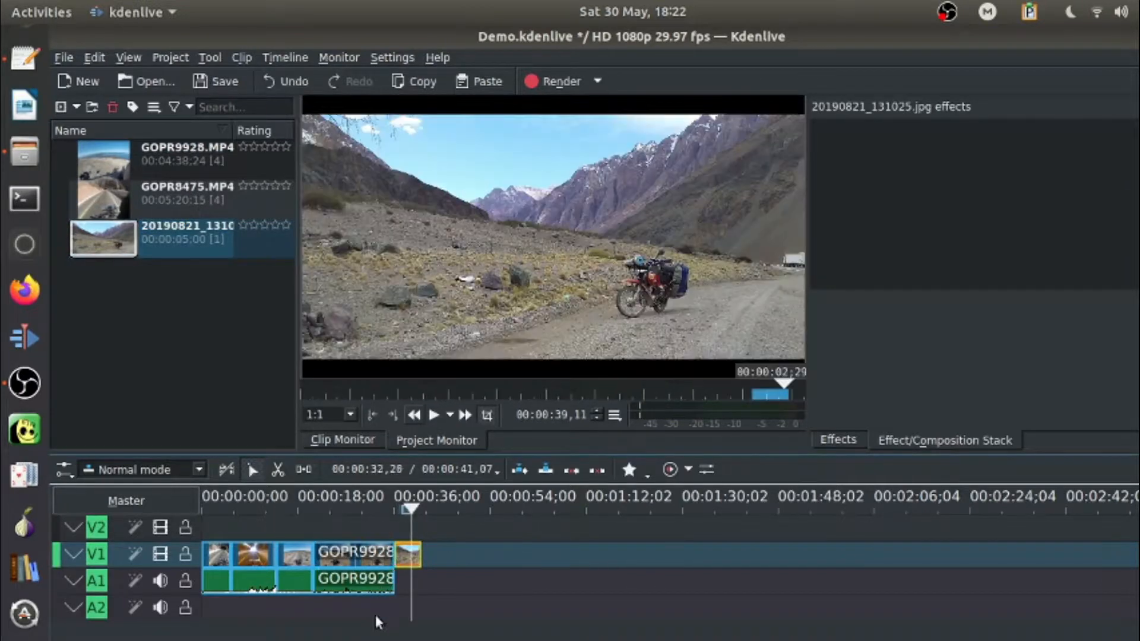
{"action": "left_click", "coordinate": [366, 607]}
{"action": "key", "text": "space"}
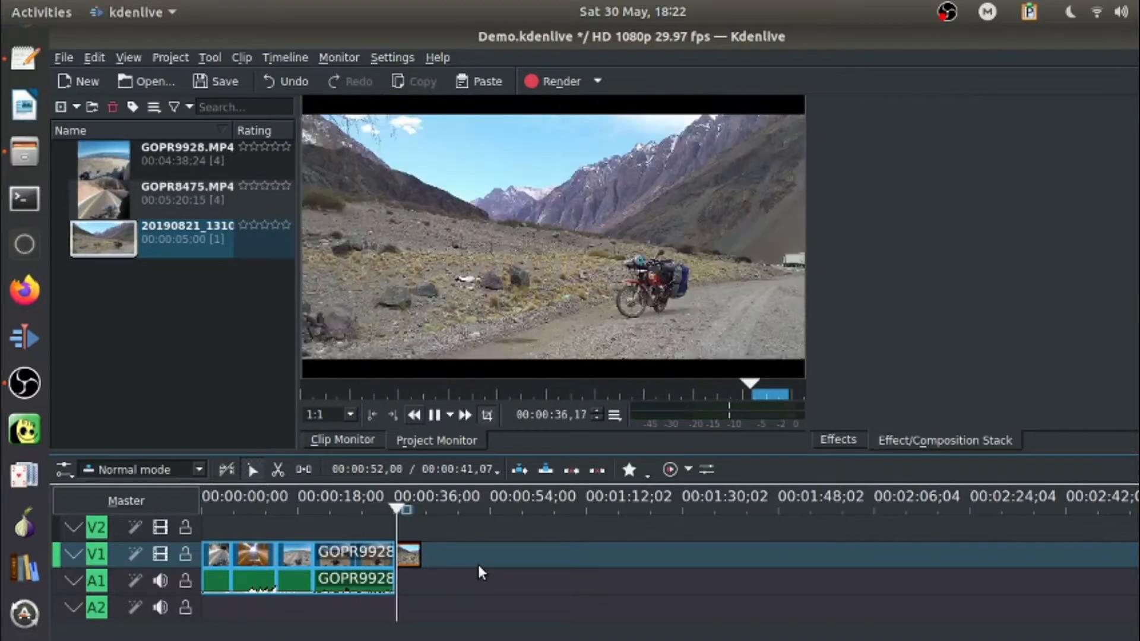
{"action": "key", "text": "space"}
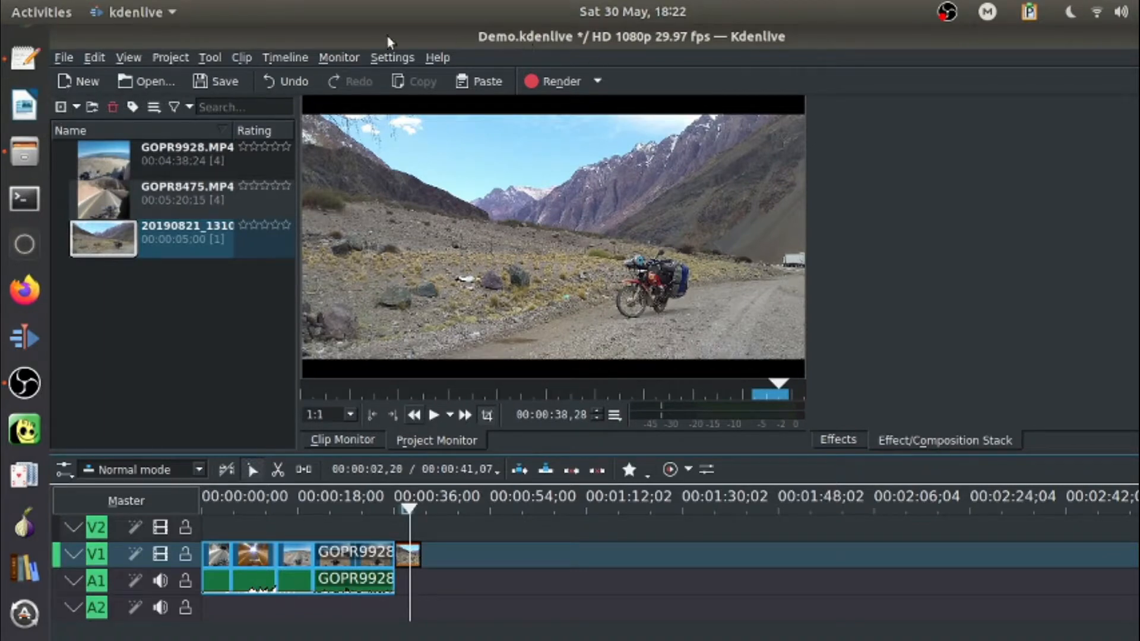
{"action": "left_click", "coordinate": [231, 83]}
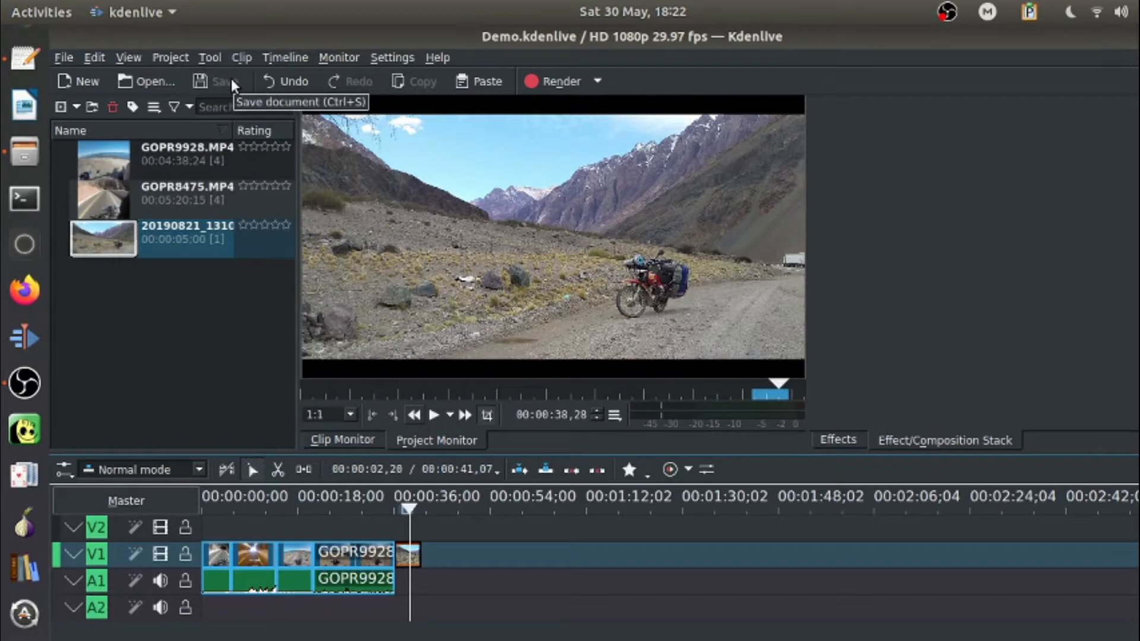